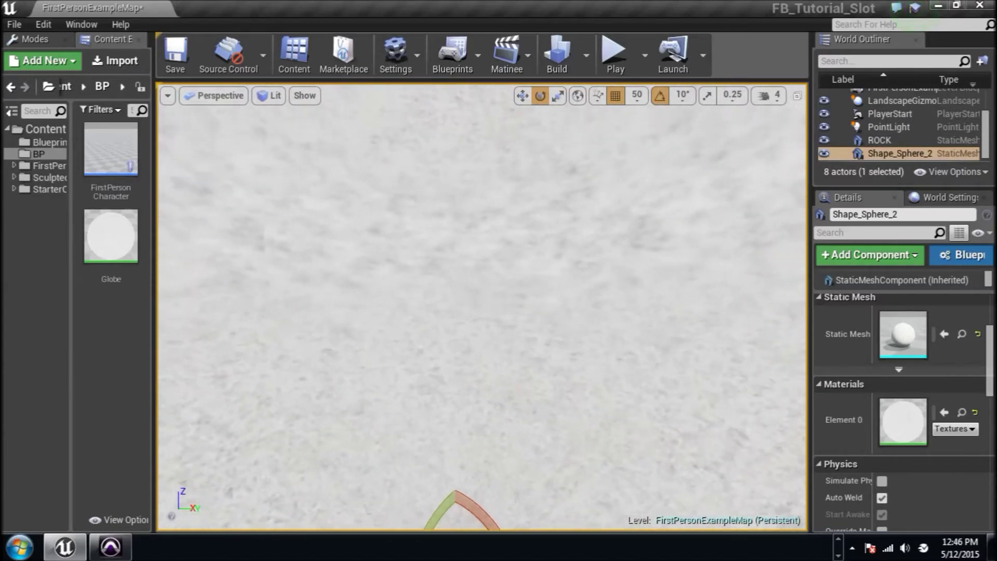
# Step: Create a new material named Sky in the BP folder and open it for editing
pyautogui.moveTo(482, 307); pyautogui.dragTo(395, 328, button='right')
pyautogui.press('w')
pyautogui.moveTo(582, 318); pyautogui.dragTo(599, 322, button='right')
pyautogui.rightClick(111, 343)
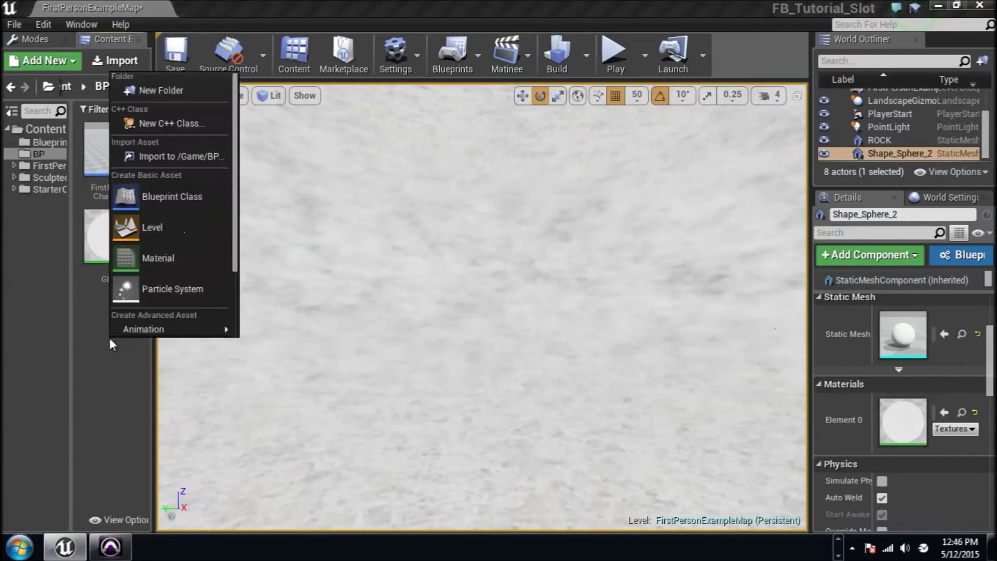
pyautogui.click(182, 262)
pyautogui.write('Sky')
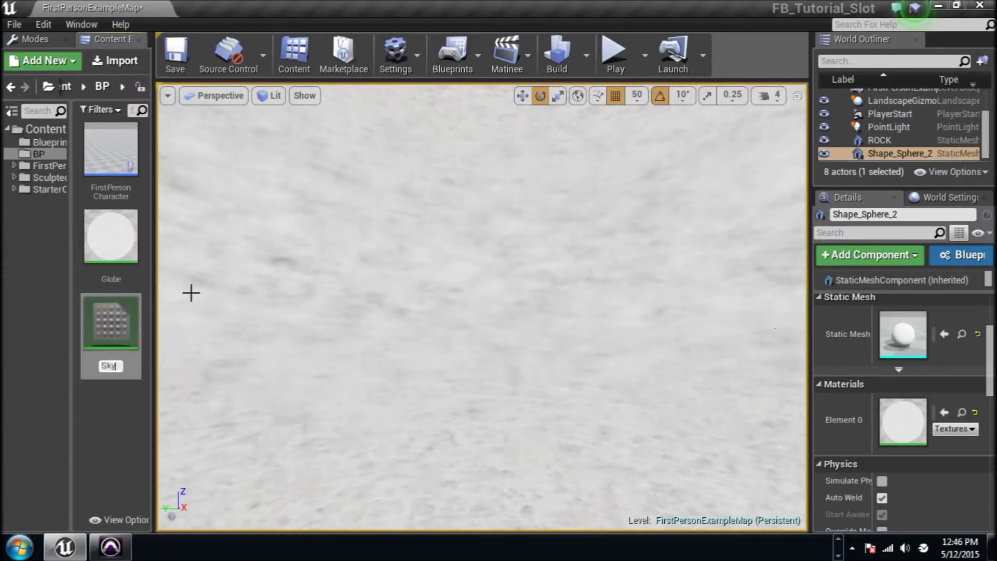
pyautogui.press('Return')
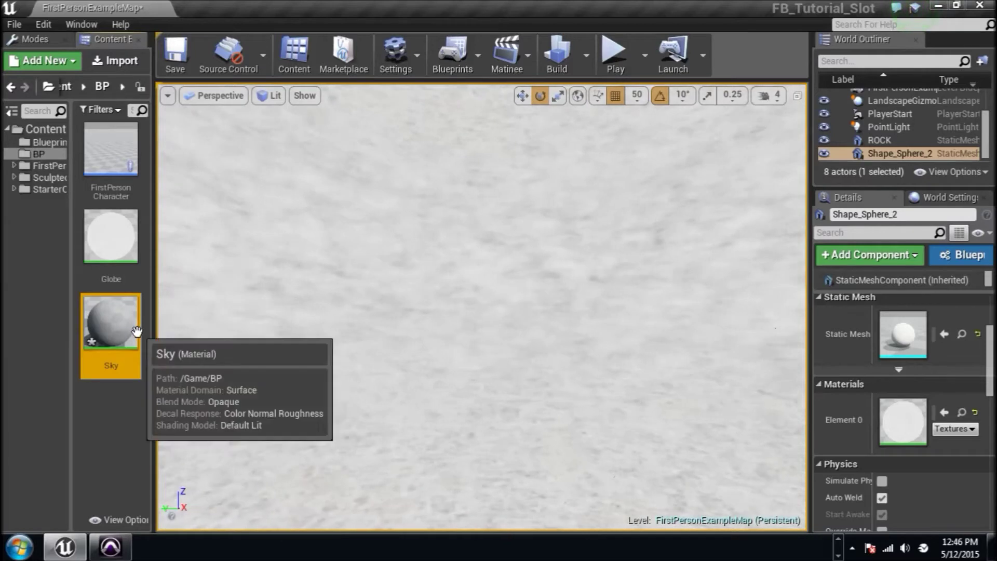
pyautogui.doubleClick(110, 325)
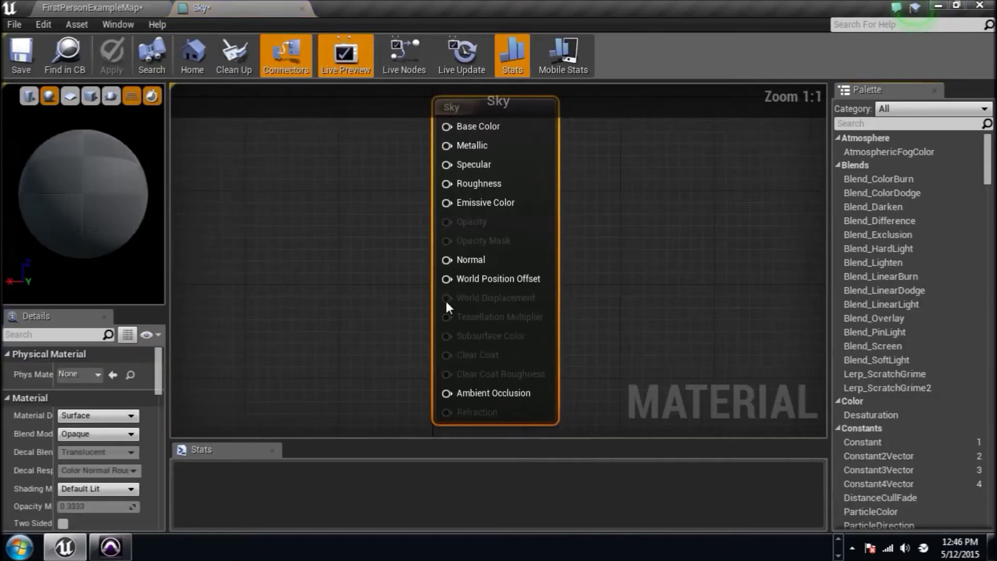
# Step: Set the Sky material's shading model to Unlit, make it two-sided, and save it
pyautogui.click(123, 490)
pyautogui.click(120, 422)
pyautogui.click(62, 476)
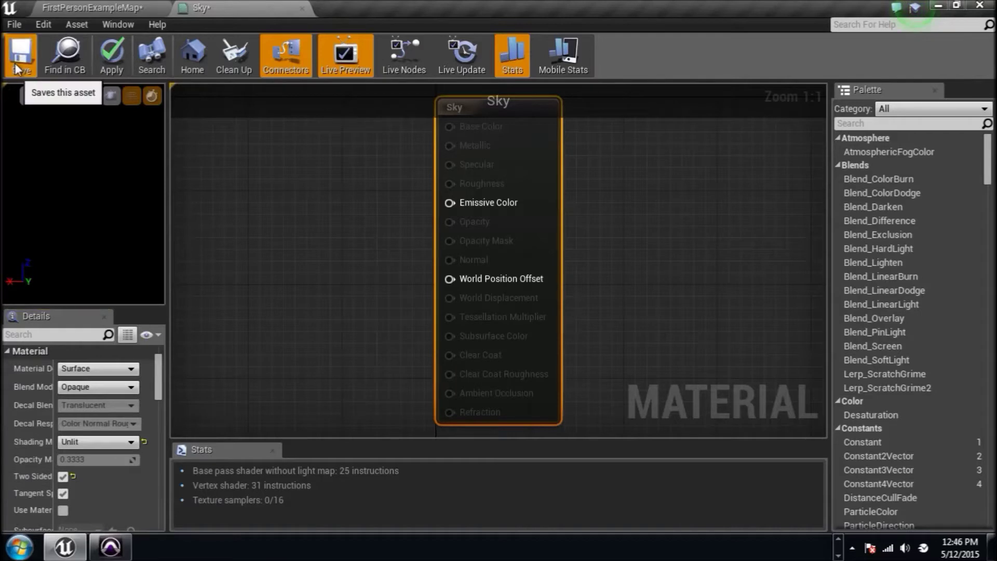
pyautogui.hotkey('ctrl', 's')
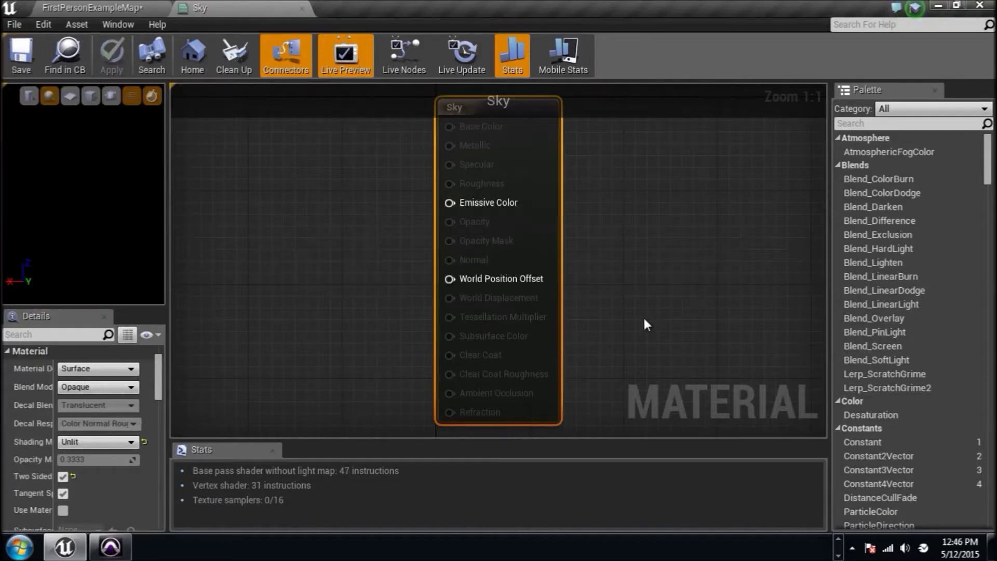
# Step: Add a TextureCoordinate node with U and V tiling of 4, expand its preview, and place it well before the Sky output node
pyautogui.moveTo(623, 323); pyautogui.dragTo(859, 332, button='right')
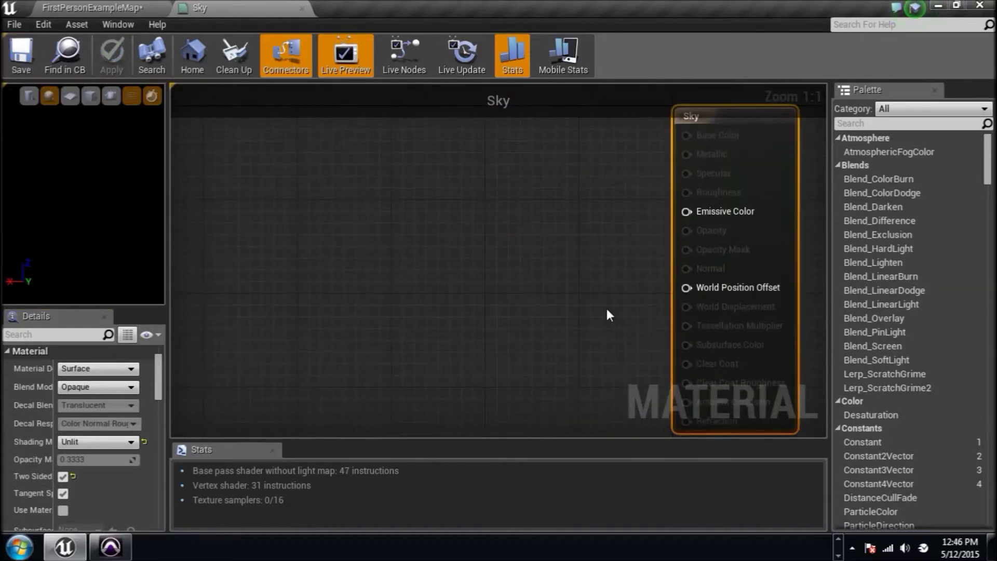
pyautogui.moveTo(606, 309); pyautogui.dragTo(541, 307, button='right')
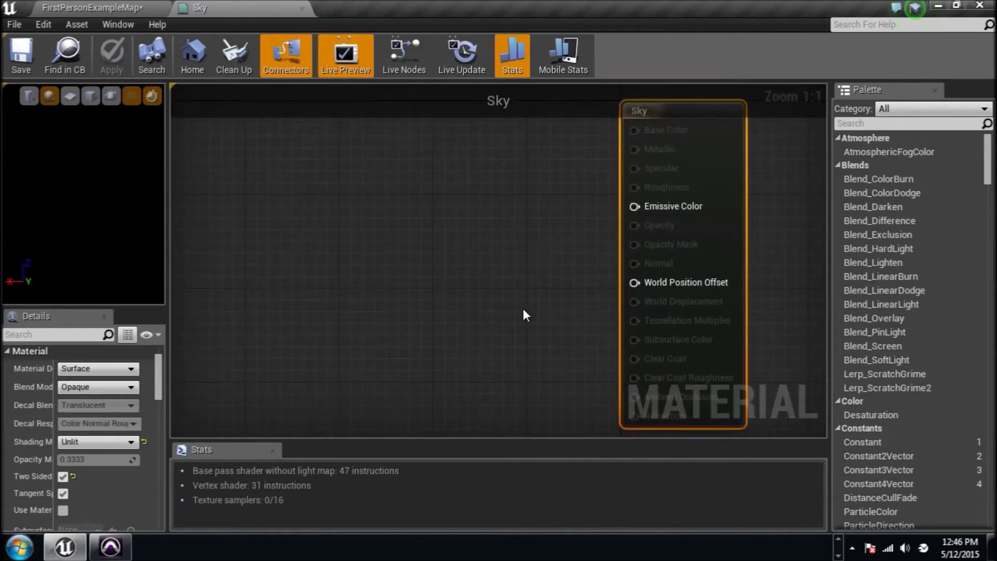
pyautogui.moveTo(525, 314); pyautogui.dragTo(707, 297, button='right')
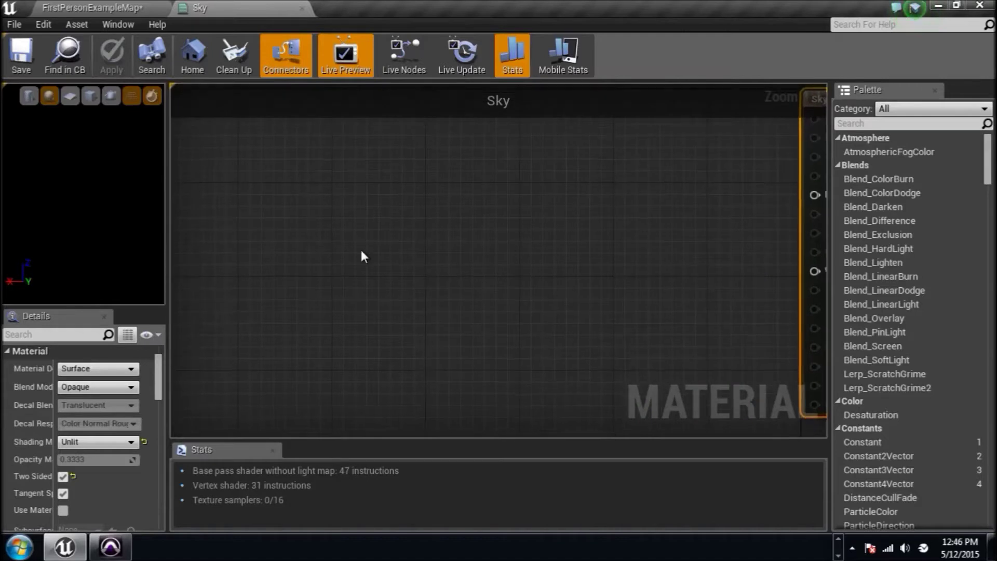
pyautogui.rightClick(362, 255)
pyautogui.write('texturec')
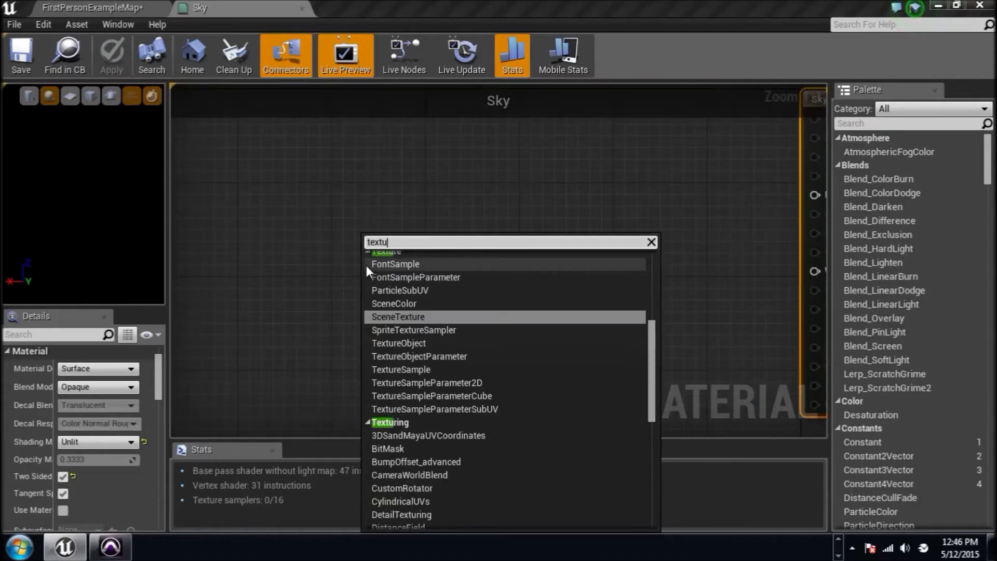
pyautogui.press('Return')
pyautogui.click(107, 389)
pyautogui.write('4')
pyautogui.click(108, 403)
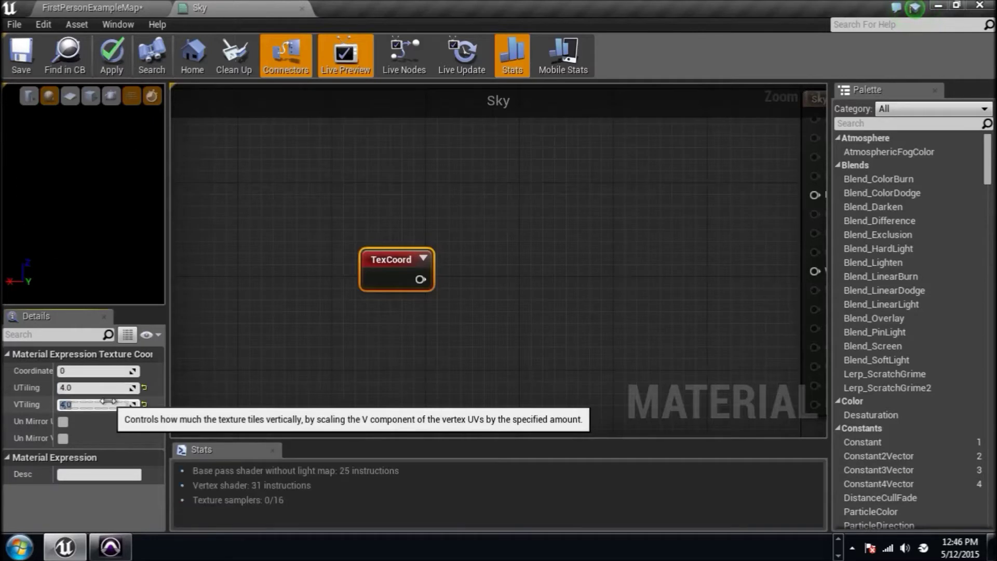
pyautogui.write('4')
pyautogui.press('Return')
pyautogui.click(423, 259)
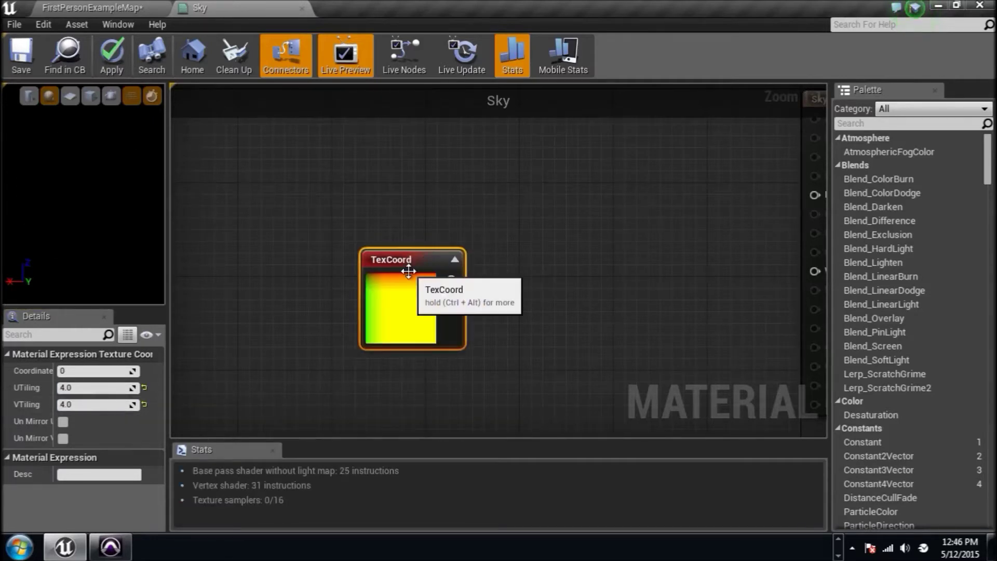
pyautogui.moveTo(410, 272); pyautogui.dragTo(230, 242)
# Step: Connect the TexCoord output to a new Panner node with Speed Y 0.2, aligned beside it
pyautogui.moveTo(337, 304); pyautogui.dragTo(447, 295, button='right')
pyautogui.moveTo(382, 239); pyautogui.dragTo(421, 235)
pyautogui.write('pan')
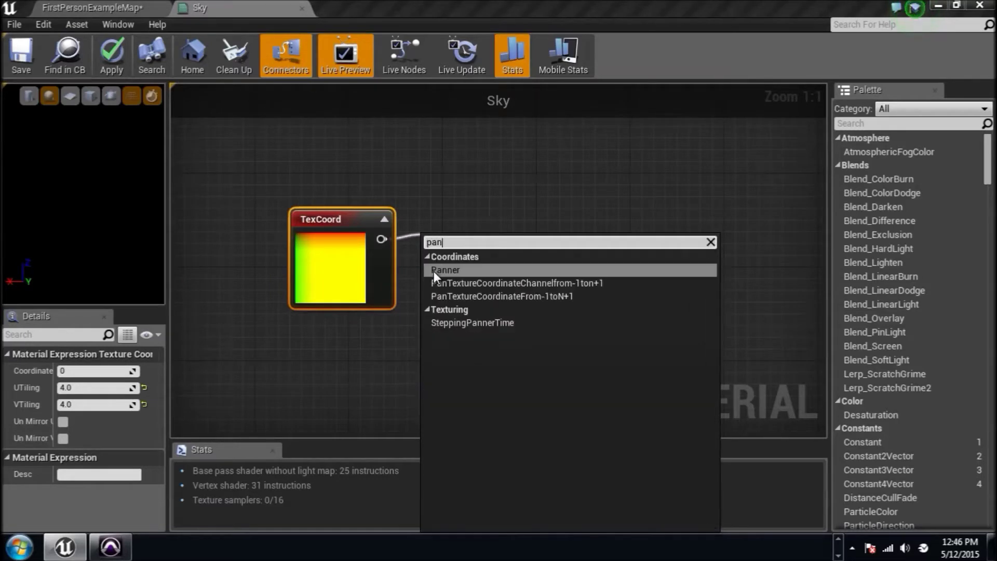
pyautogui.press('Return')
pyautogui.click(114, 389)
pyautogui.write('0.2')
pyautogui.press('Return')
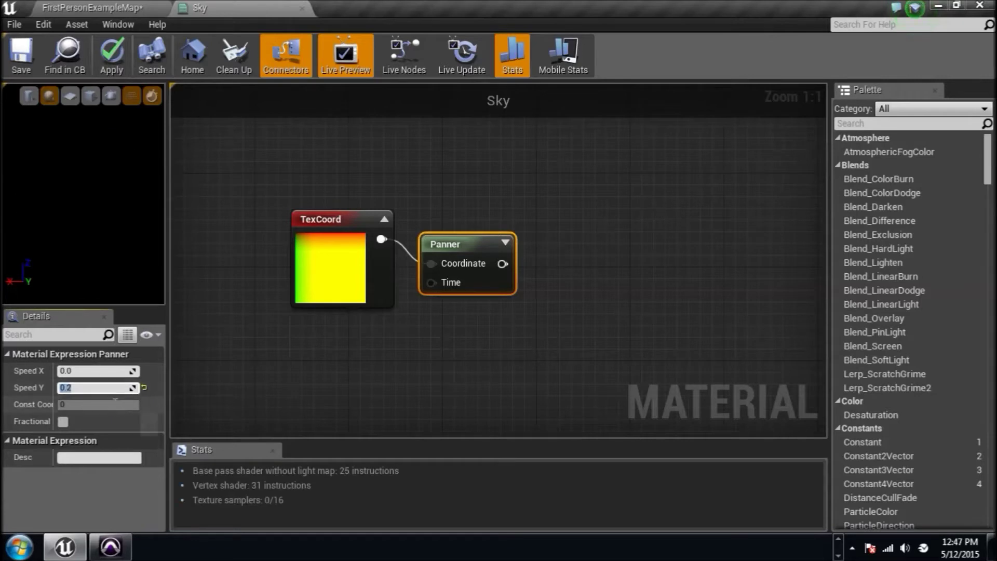
pyautogui.moveTo(452, 265); pyautogui.dragTo(467, 240)
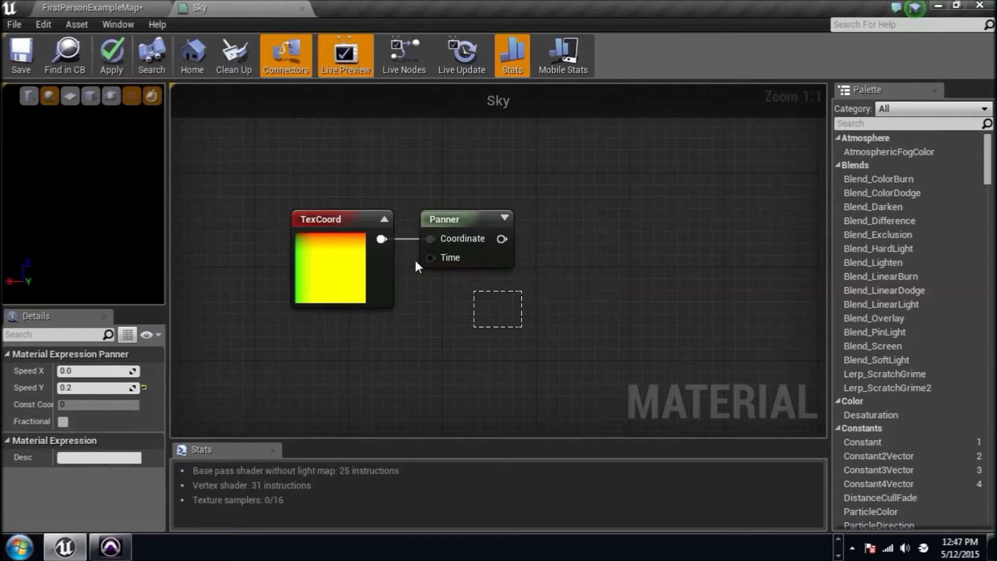
# Step: Feed the Panner into a new Sine node with its preview expanded, and increase the Sine period
pyautogui.moveTo(416, 261); pyautogui.dragTo(364, 229)
pyautogui.moveTo(458, 219); pyautogui.dragTo(471, 244)
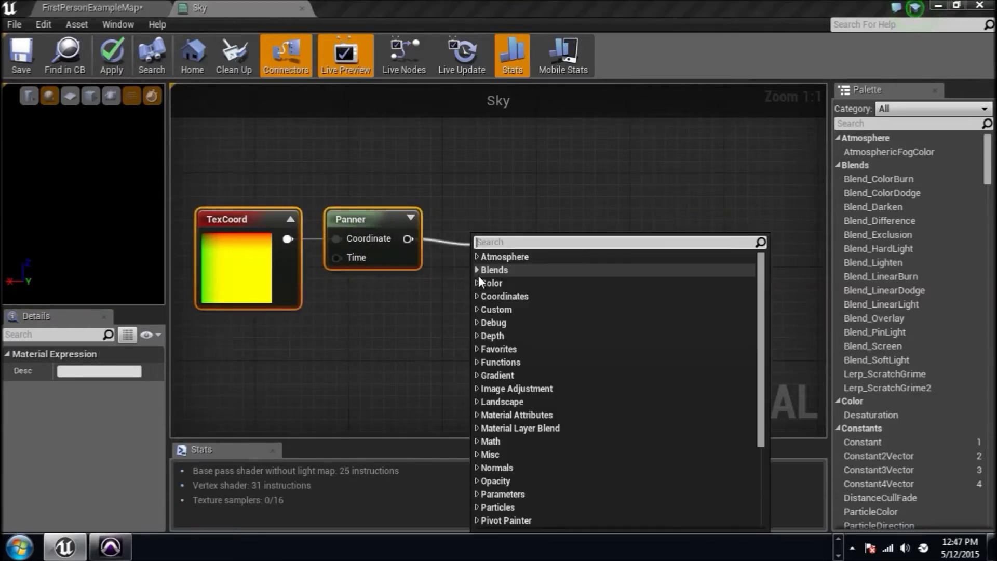
pyautogui.write('sine')
pyautogui.press('Return')
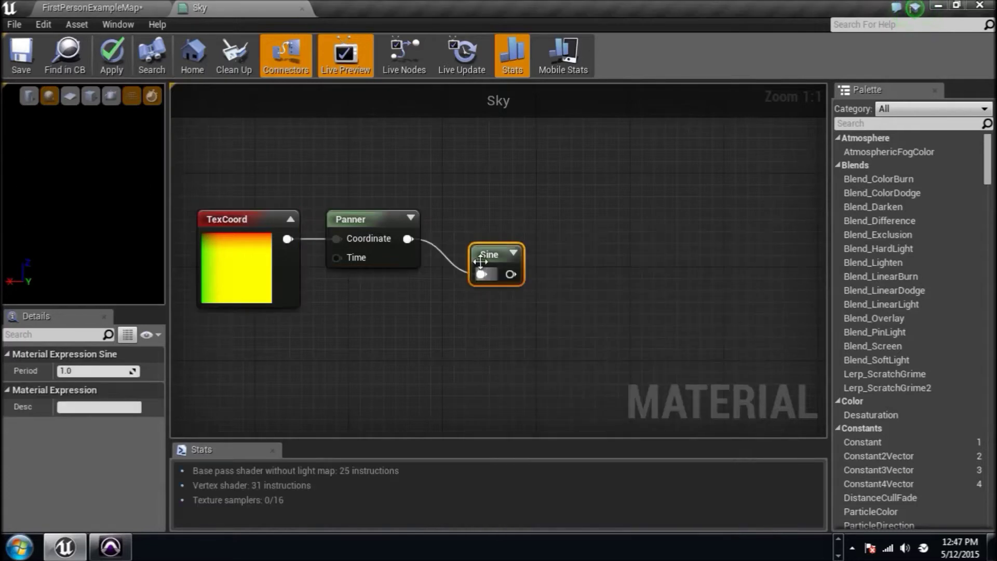
pyautogui.click(514, 254)
pyautogui.moveTo(514, 256); pyautogui.dragTo(486, 221)
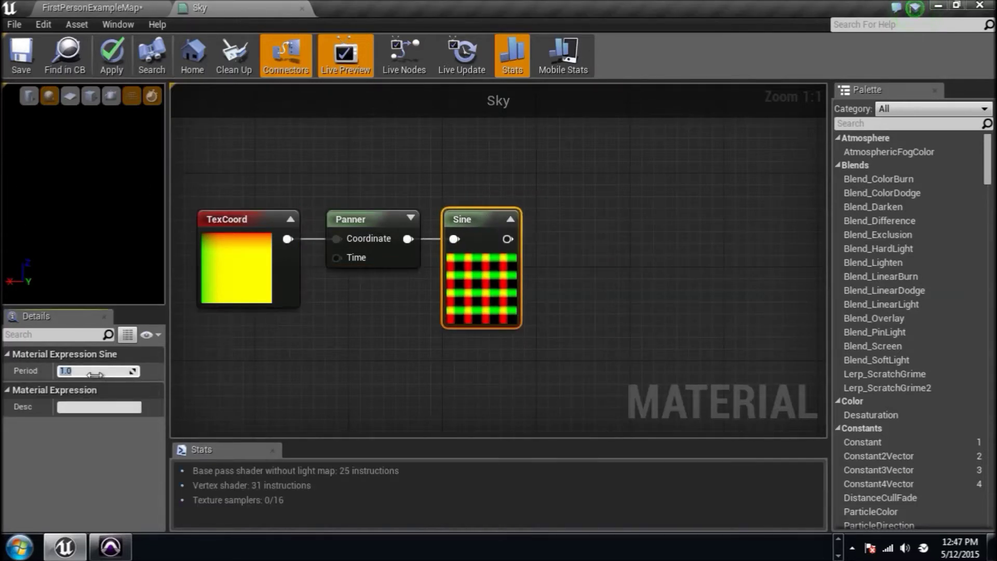
pyautogui.moveTo(95, 374); pyautogui.dragTo(158, 376)
# Step: Feed the Sine into a new component mask node with its preview expanded, passing only the G channel
pyautogui.moveTo(543, 345); pyautogui.dragTo(265, 216)
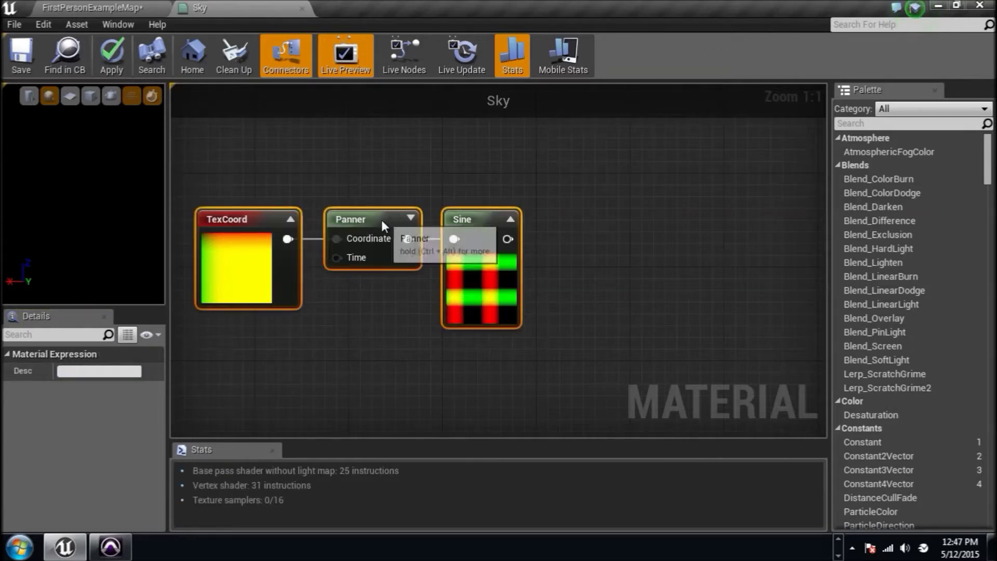
pyautogui.moveTo(382, 220); pyautogui.dragTo(298, 220)
pyautogui.moveTo(435, 270); pyautogui.dragTo(474, 284, button='right')
pyautogui.moveTo(462, 252); pyautogui.dragTo(517, 275)
pyautogui.write('mask')
pyautogui.press('Return')
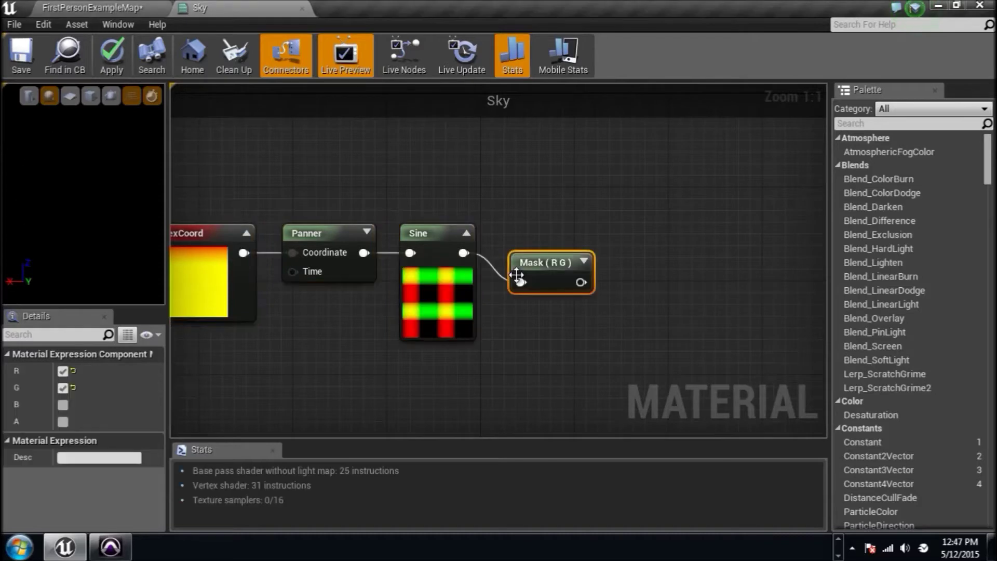
pyautogui.moveTo(570, 271); pyautogui.dragTo(566, 242)
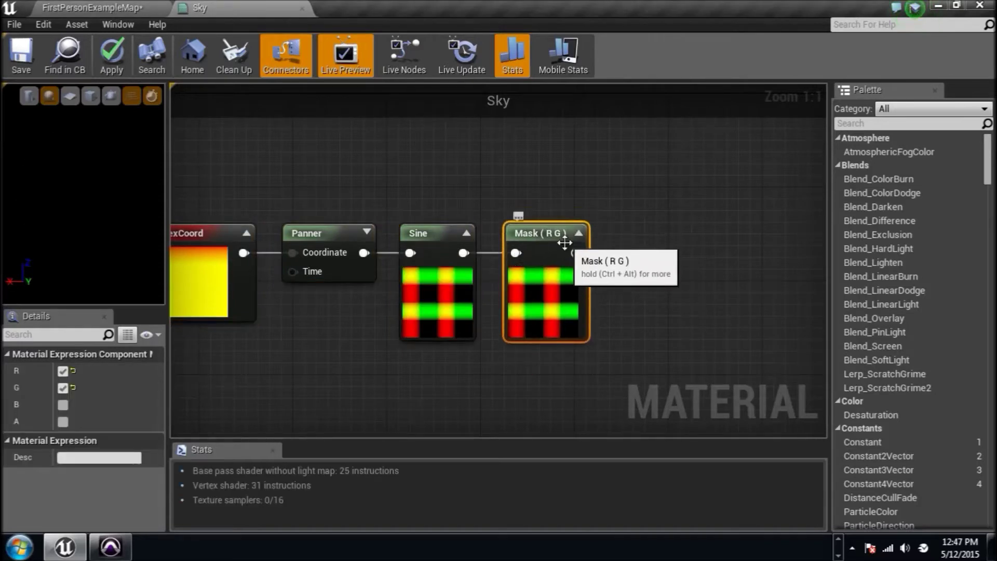
pyautogui.click(63, 371)
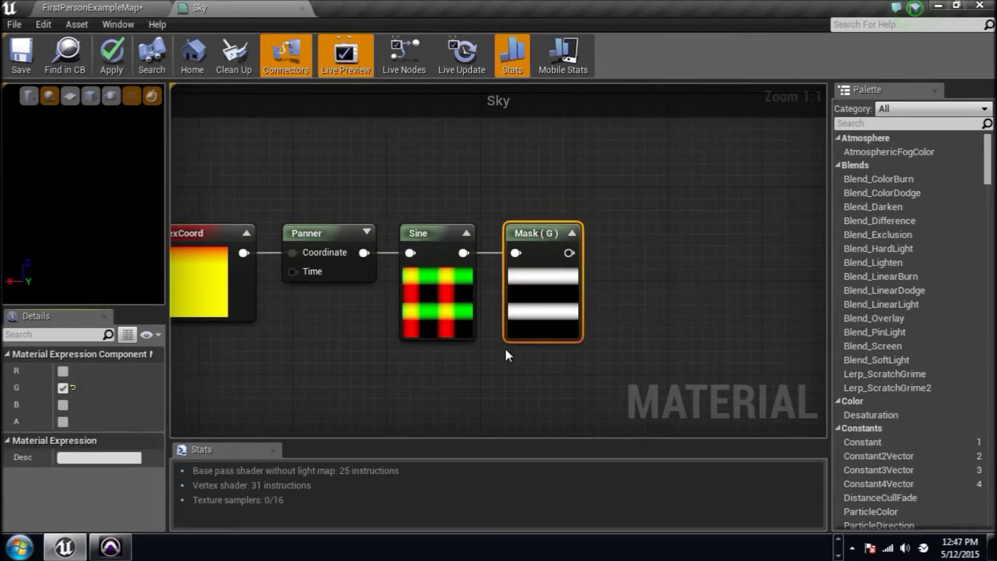
# Step: Move the TexCoord, Panner, Sine and Mask nodes together farther from the Sky output node
pyautogui.moveTo(506, 349); pyautogui.dragTo(627, 334, button='right')
pyautogui.scroll(-1, 627, 334)
pyautogui.moveTo(639, 344); pyautogui.dragTo(375, 259)
pyautogui.moveTo(449, 240); pyautogui.dragTo(306, 251)
pyautogui.scroll(1, 532, 291)
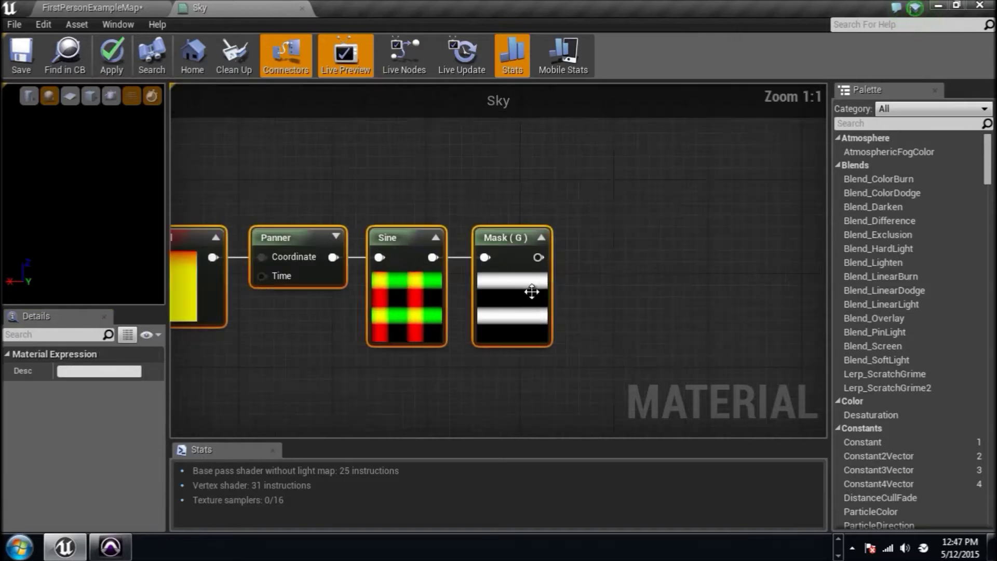
# Step: Feed the Mask output into the base of a new Power node and align it with its preview expanded
pyautogui.moveTo(530, 254)
pyautogui.mouseDown()
pyautogui.moveTo(593, 256)
pyautogui.moveTo(477, 265)
pyautogui.moveTo(544, 267)
pyautogui.mouseUp()
pyautogui.write('poqwer')
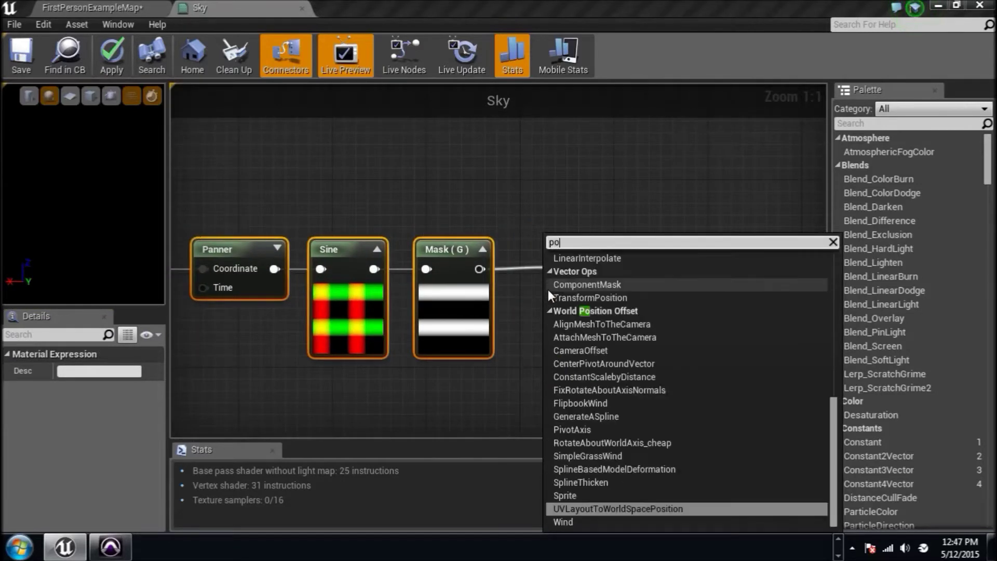
pyautogui.hotkey('ctrl', 'a')
pyautogui.press('BackSpace')
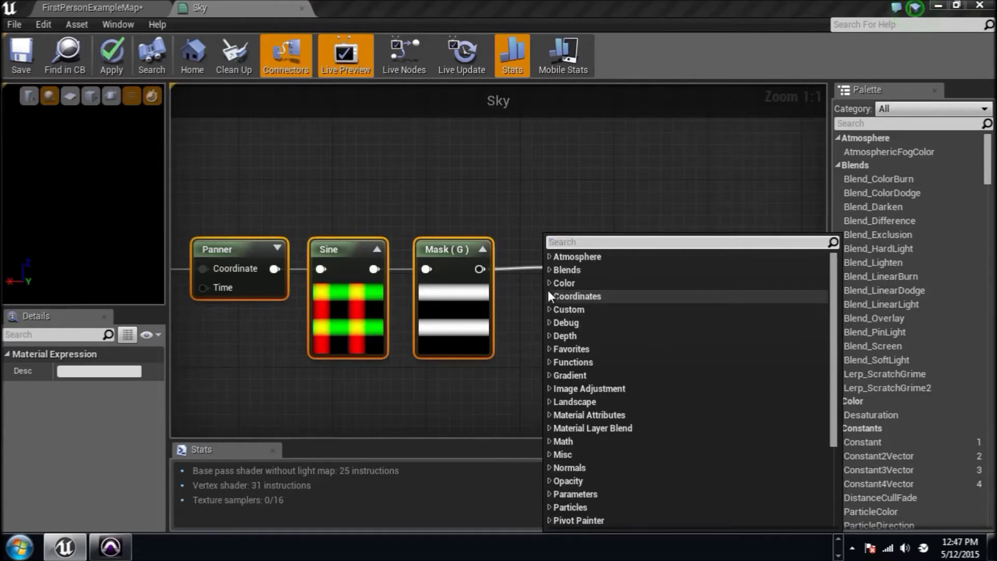
pyautogui.write('power')
pyautogui.press('Return')
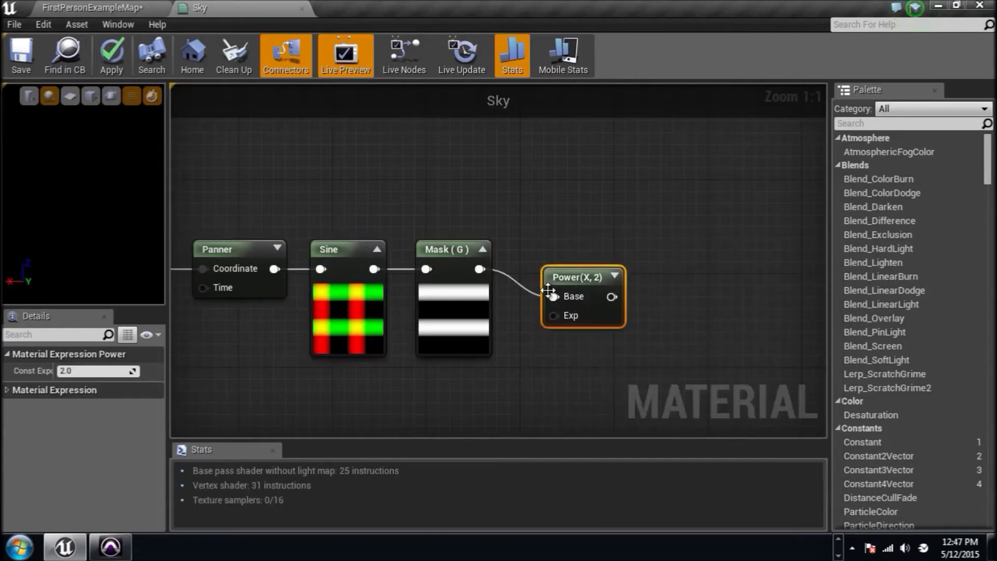
pyautogui.click(614, 276)
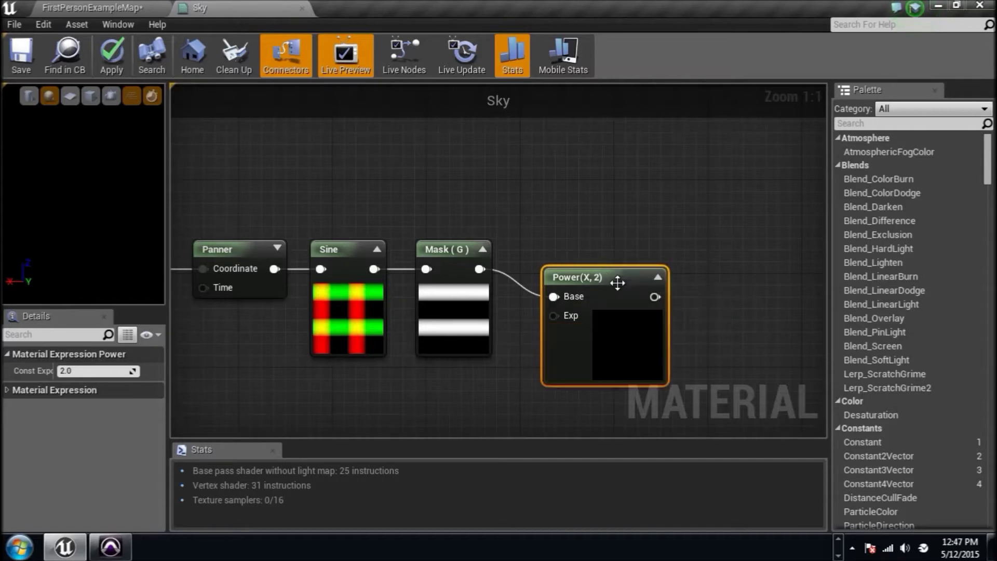
pyautogui.moveTo(617, 283); pyautogui.dragTo(611, 258)
# Step: Connect the Power output to the material's Emissive Color and rotate the preview sphere to check the bands
pyautogui.scroll(-3, 417, 285)
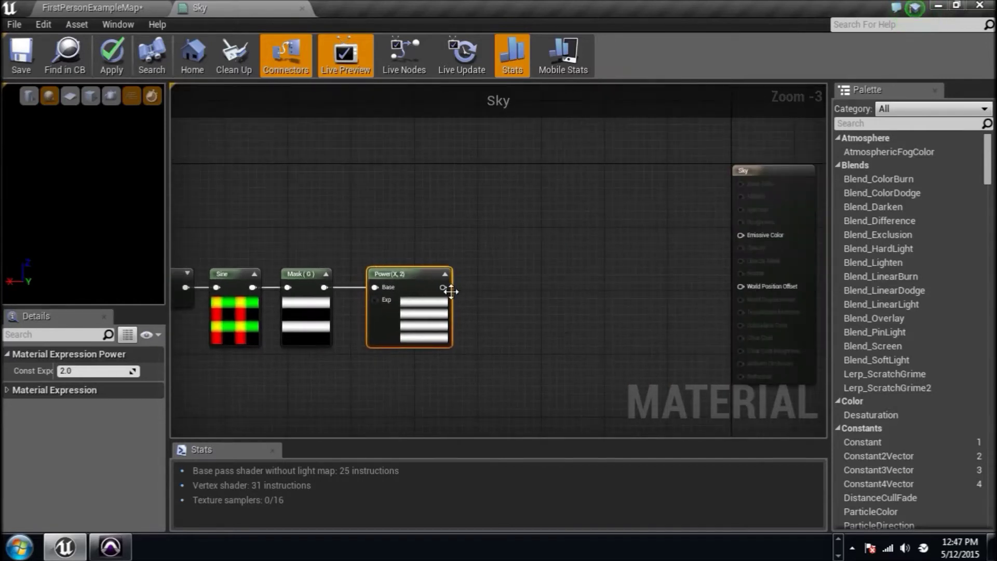
pyautogui.scroll(3, 450, 292)
pyautogui.moveTo(451, 292); pyautogui.dragTo(215, 208)
pyautogui.moveTo(213, 239); pyautogui.dragTo(528, 236, button='right')
pyautogui.scroll(-2, 216, 287)
pyautogui.moveTo(216, 288); pyautogui.dragTo(639, 247, button='right')
pyautogui.scroll(-1, 461, 272)
pyautogui.moveTo(229, 283); pyautogui.dragTo(454, 260, button='right')
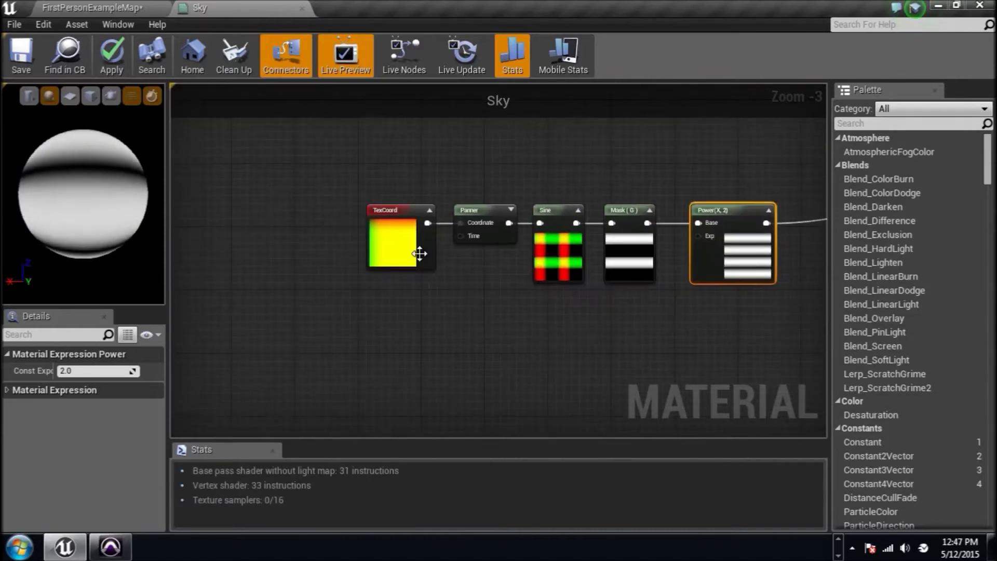
pyautogui.moveTo(104, 177); pyautogui.dragTo(99, 208)
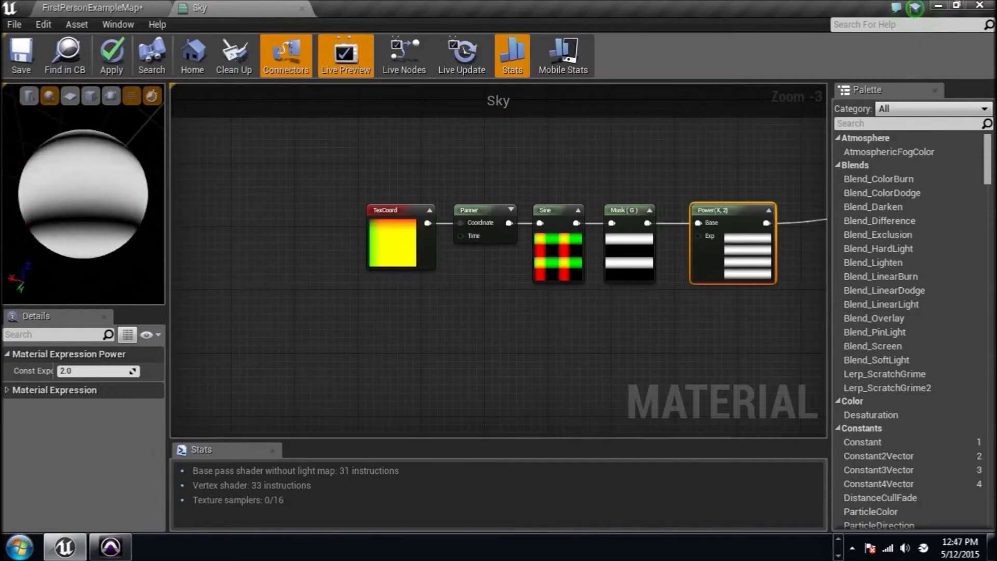
# Step: Save the Sky material and apply it to Shape_Sphere_2 in the FirstPersonExampleMap level, looking around inside the sphere
pyautogui.click(23, 63)
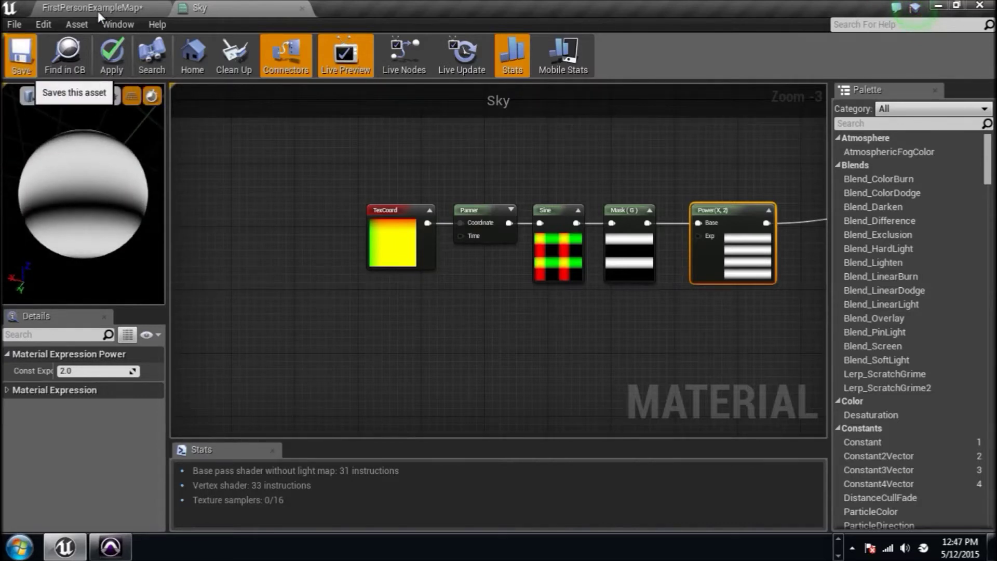
pyautogui.hotkey('ctrl', 's')
pyautogui.click(98, 10)
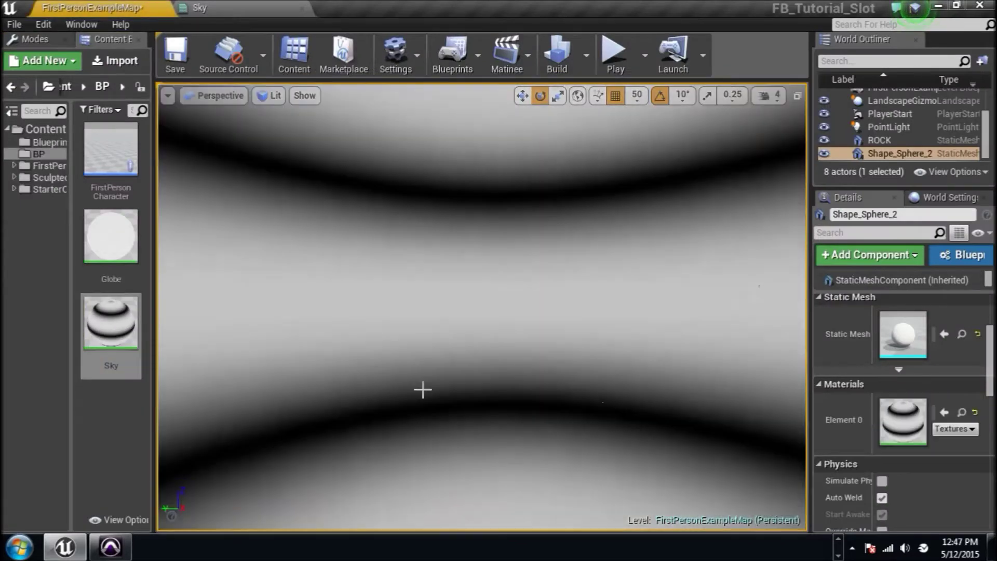
pyautogui.moveTo(423, 389); pyautogui.dragTo(322, 520, button='right')
pyautogui.moveTo(482, 306); pyautogui.dragTo(572, 364, button='right')
pyautogui.moveTo(428, 354)
pyautogui.mouseDown(button='right')
pyautogui.moveTo(428, 135)
pyautogui.moveTo(428, 353)
pyautogui.mouseUp(button='right')
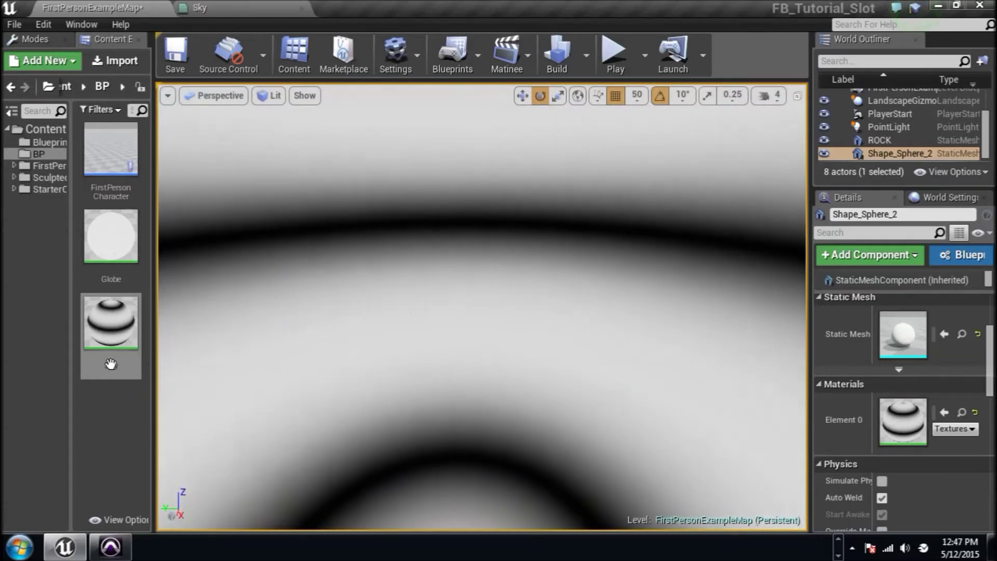
# Step: Reopen the Sky material and move the whole five-node chain farther away from the output node
pyautogui.doubleClick(109, 359)
pyautogui.scroll(-4, 312, 336)
pyautogui.scroll(4, 580, 348)
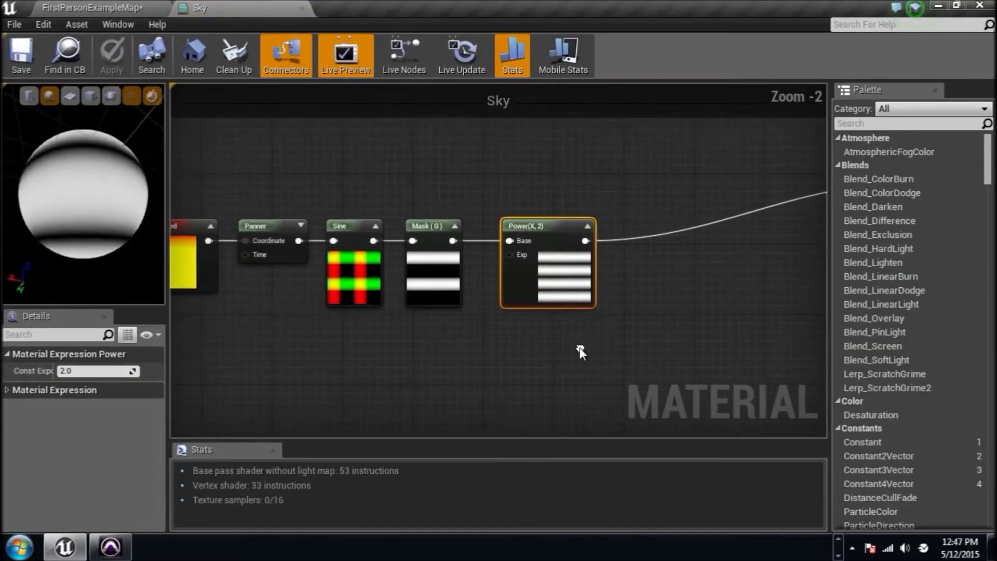
pyautogui.scroll(-2, 593, 337)
pyautogui.moveTo(593, 337); pyautogui.dragTo(316, 241)
pyautogui.moveTo(300, 281); pyautogui.dragTo(178, 242)
pyautogui.moveTo(331, 252); pyautogui.dragTo(458, 258, button='right')
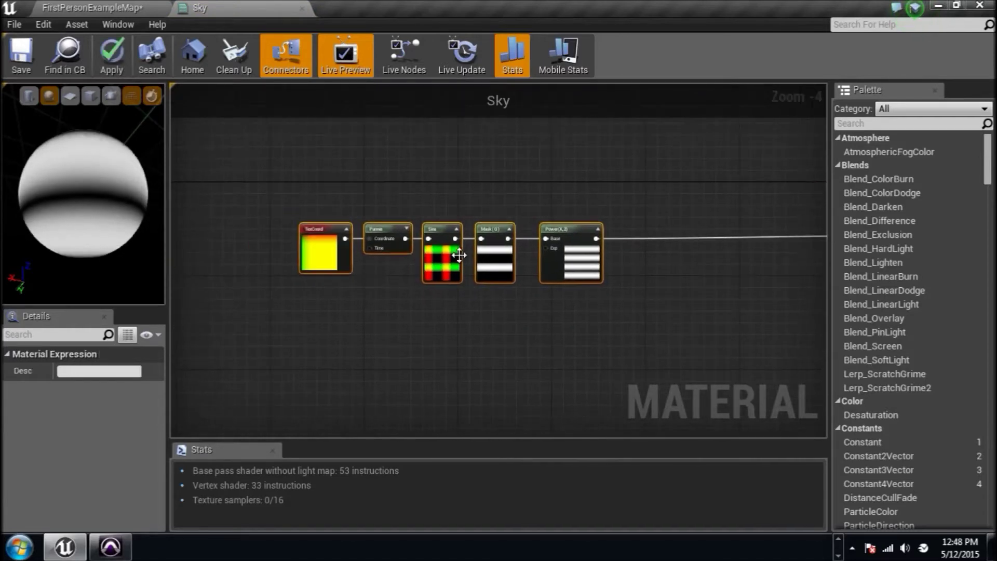
# Step: Group the five-node TexCoord-to-Power chain in a comment box titled "Alpha"
pyautogui.moveTo(640, 328); pyautogui.dragTo(374, 220)
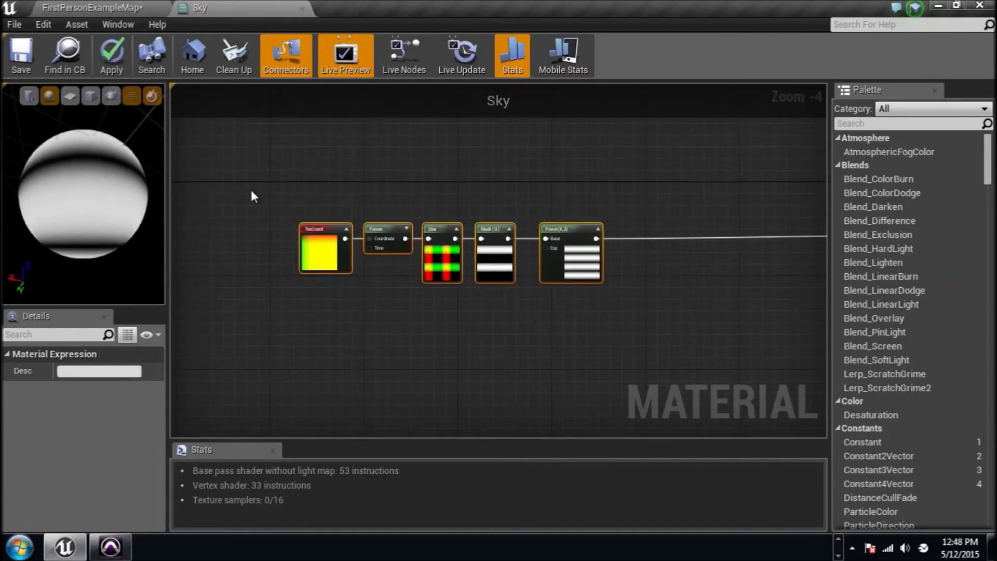
pyautogui.press('c')
pyautogui.scroll(4, 250, 189)
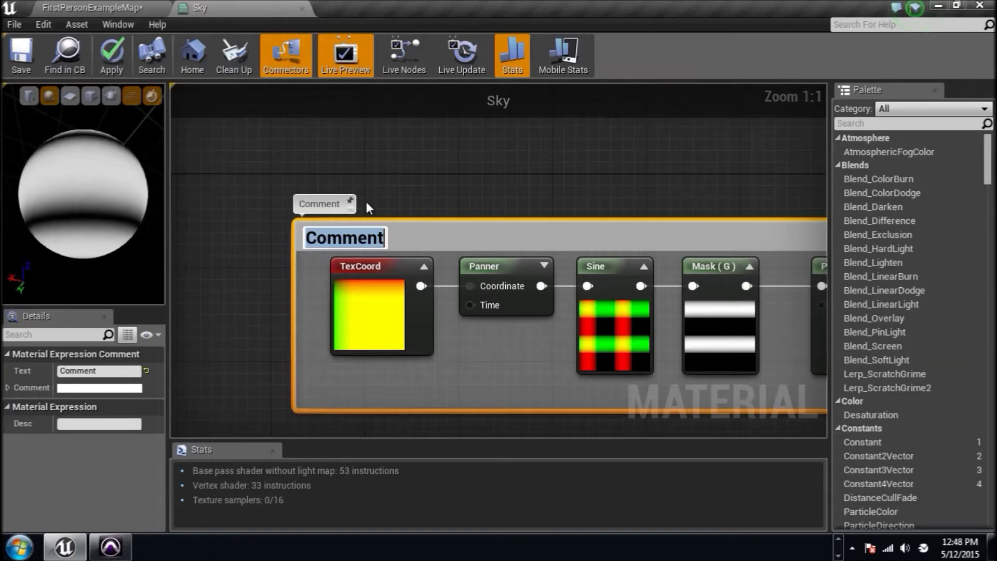
pyautogui.write('Alpha')
pyautogui.press('Return')
pyautogui.scroll(-6, 358, 214)
pyautogui.click(426, 185)
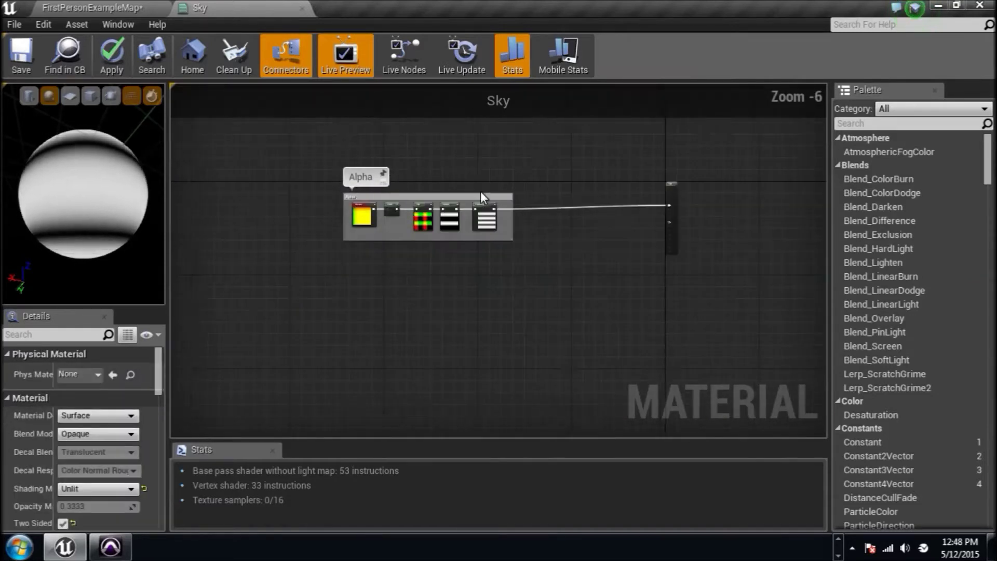
# Step: Find a noise texture by searching the project content for "noise", add it above the Alpha group, and place a Lerp node beside it
pyautogui.moveTo(454, 285); pyautogui.dragTo(480, 308, button='right')
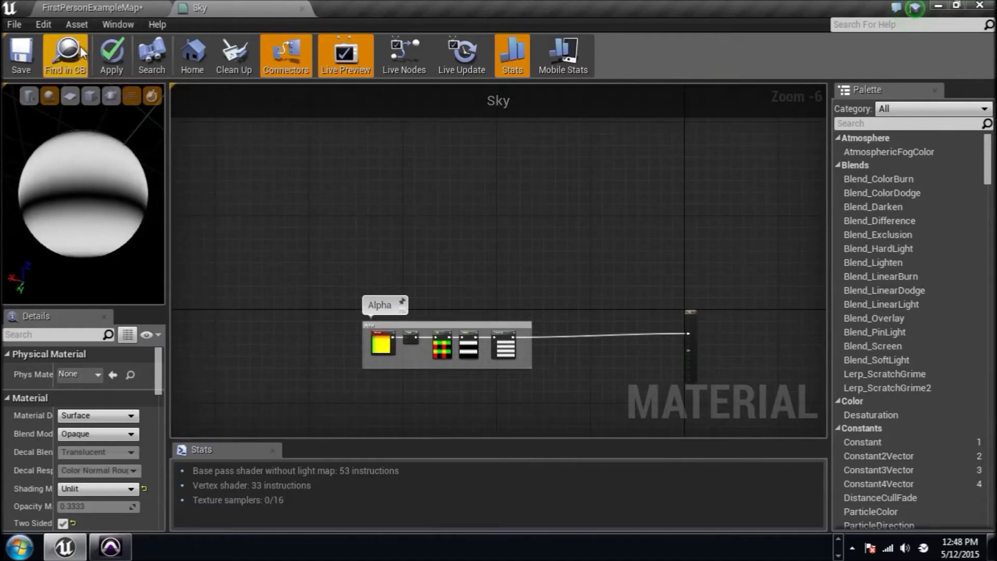
pyautogui.click(109, 29)
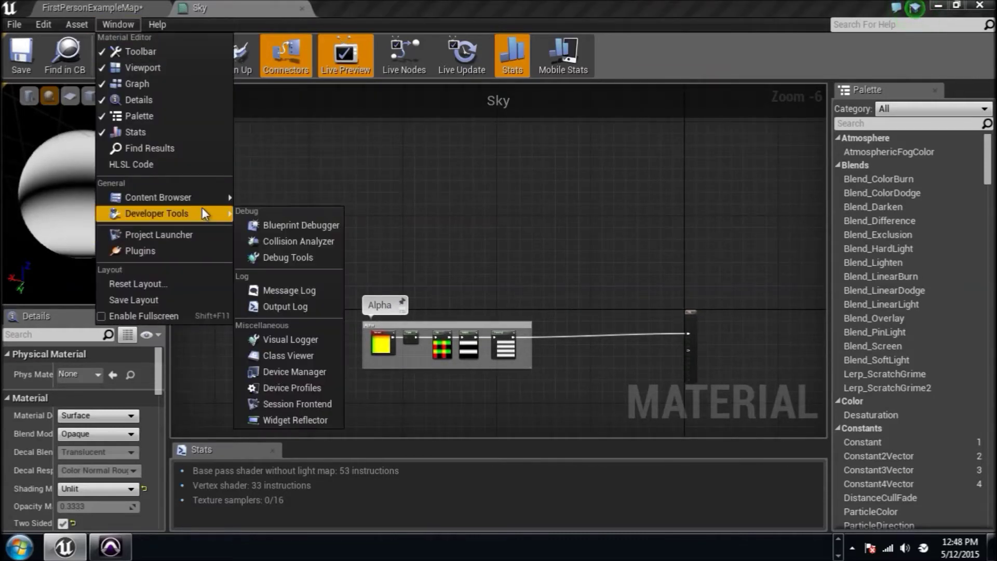
pyautogui.moveTo(207, 201)
pyautogui.click(293, 217)
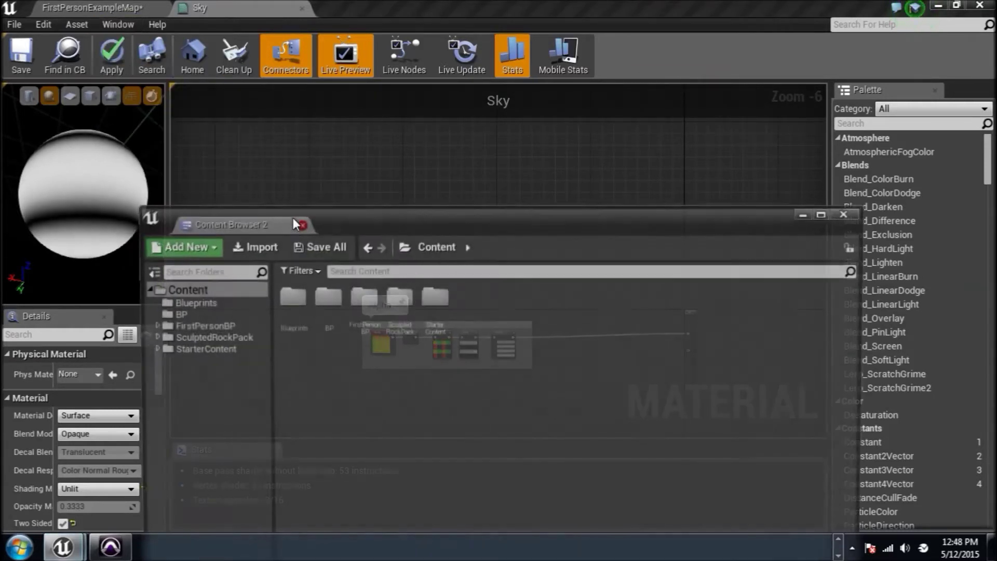
pyautogui.write('noise')
pyautogui.moveTo(325, 295); pyautogui.dragTo(361, 161)
pyautogui.click(813, 210)
pyautogui.moveTo(614, 207); pyautogui.dragTo(632, 279, button='right')
pyautogui.scroll(4, 368, 246)
pyautogui.moveTo(422, 181); pyautogui.dragTo(370, 199)
pyautogui.scroll(-2, 370, 199)
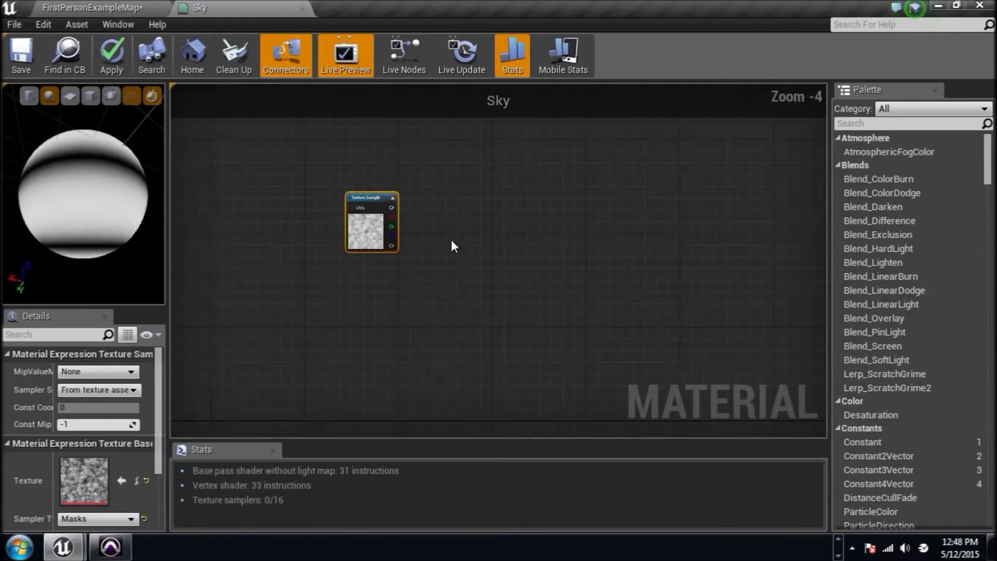
pyautogui.click(466, 213)
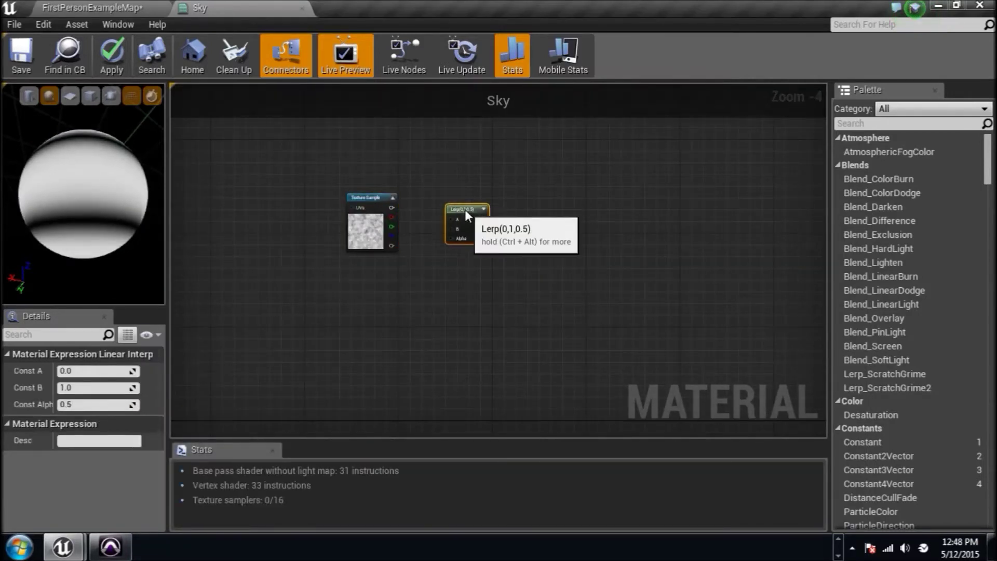
pyautogui.scroll(4, 475, 249)
pyautogui.press('4')
pyautogui.click(353, 125)
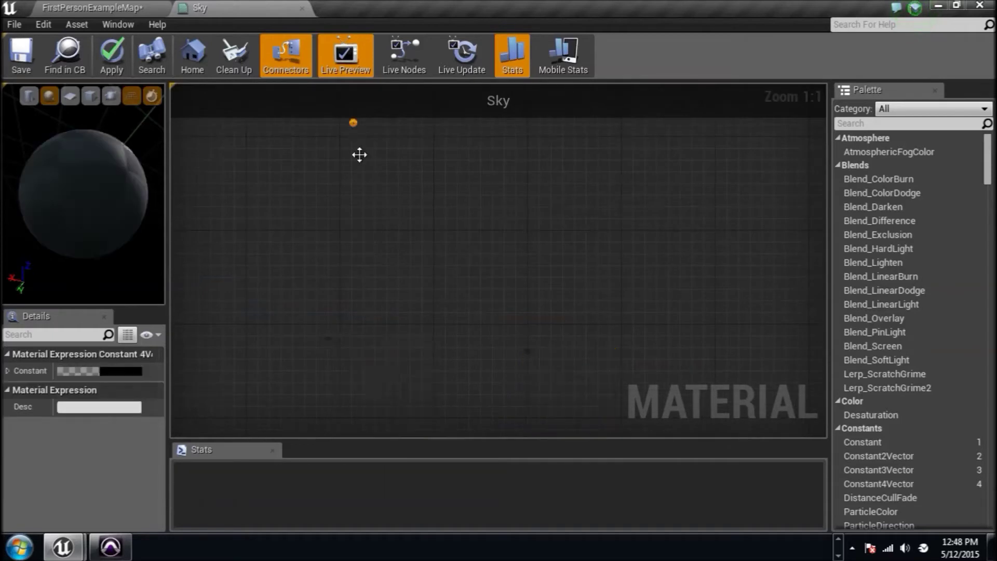
pyautogui.press('4')
pyautogui.click(341, 233)
pyautogui.moveTo(534, 272); pyautogui.dragTo(411, 195)
pyautogui.press('Delete')
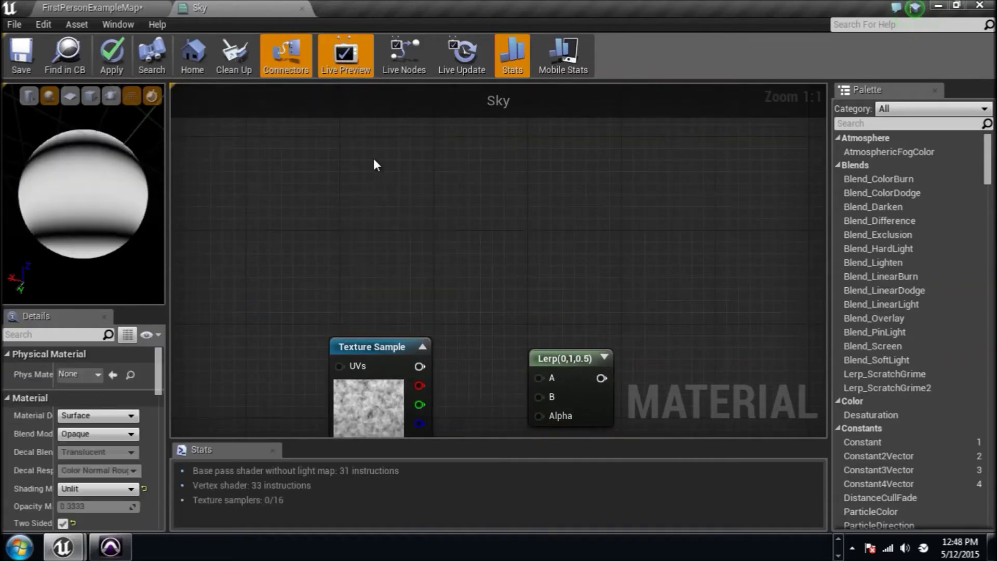
# Step: Add two Constant3Vector nodes and stack them above the noise Texture Sample
pyautogui.click(373, 157)
pyautogui.click(348, 258)
pyautogui.moveTo(402, 198); pyautogui.dragTo(381, 176)
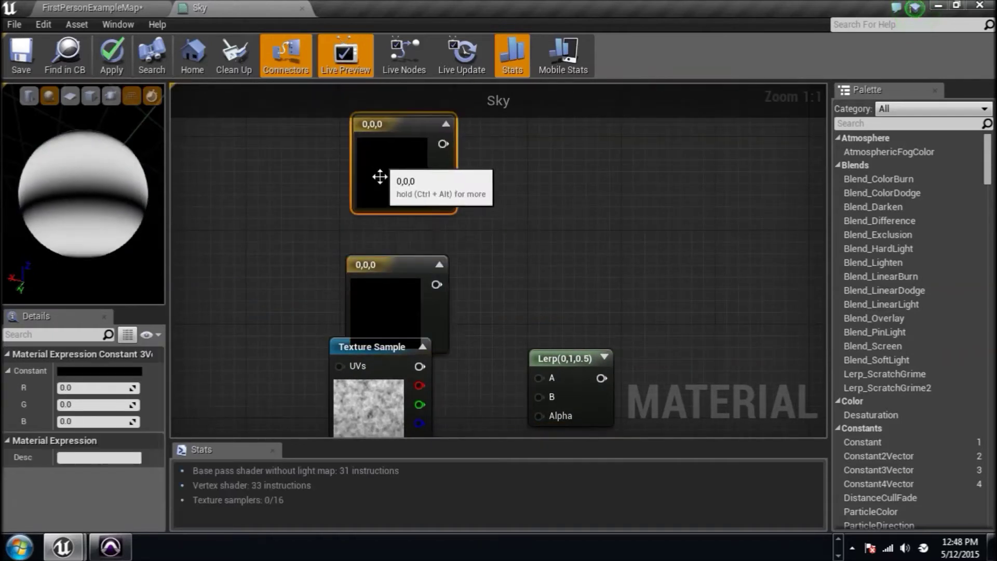
pyautogui.moveTo(380, 305); pyautogui.dragTo(363, 270)
# Step: Create a TexCoord node feeding a new Panner's Coordinate, and connect the Panner output to the noise Texture Sample's UVs
pyautogui.moveTo(250, 343); pyautogui.dragTo(383, 302, button='right')
pyautogui.moveTo(317, 317); pyautogui.dragTo(416, 307, button='right')
pyautogui.rightClick(360, 335)
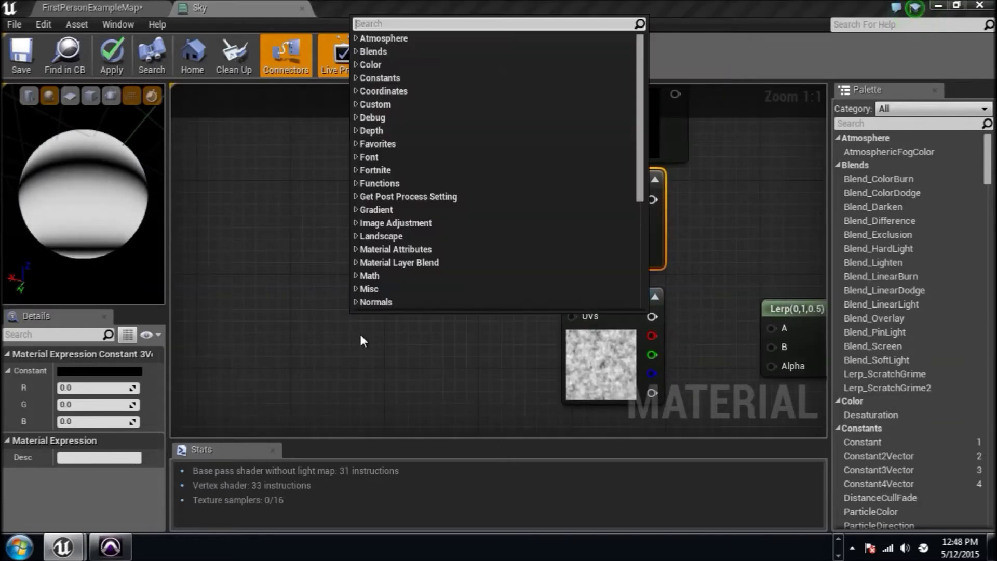
pyautogui.write('texture c')
pyautogui.press('Return')
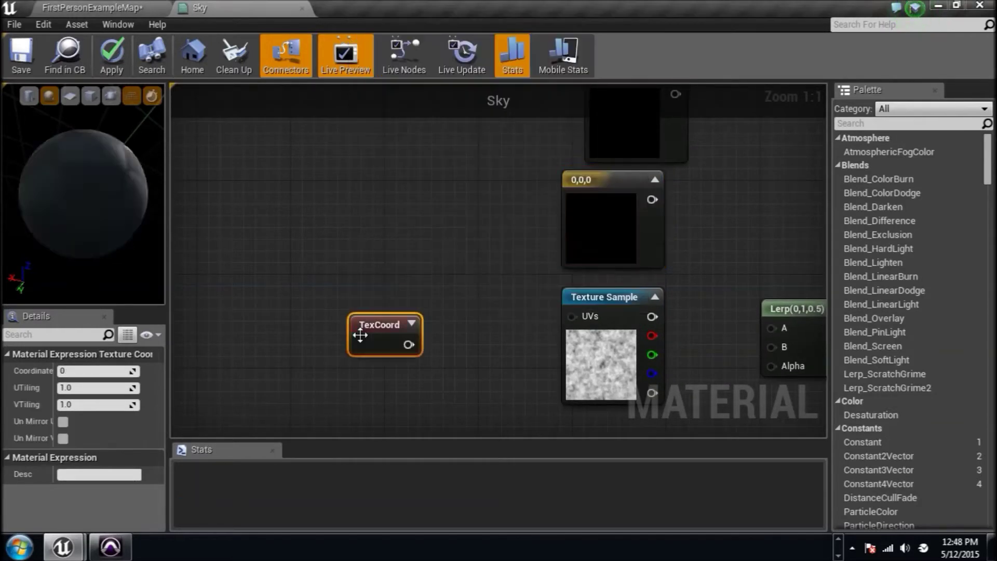
pyautogui.moveTo(378, 359); pyautogui.dragTo(358, 330)
pyautogui.write('pan')
pyautogui.press('Return')
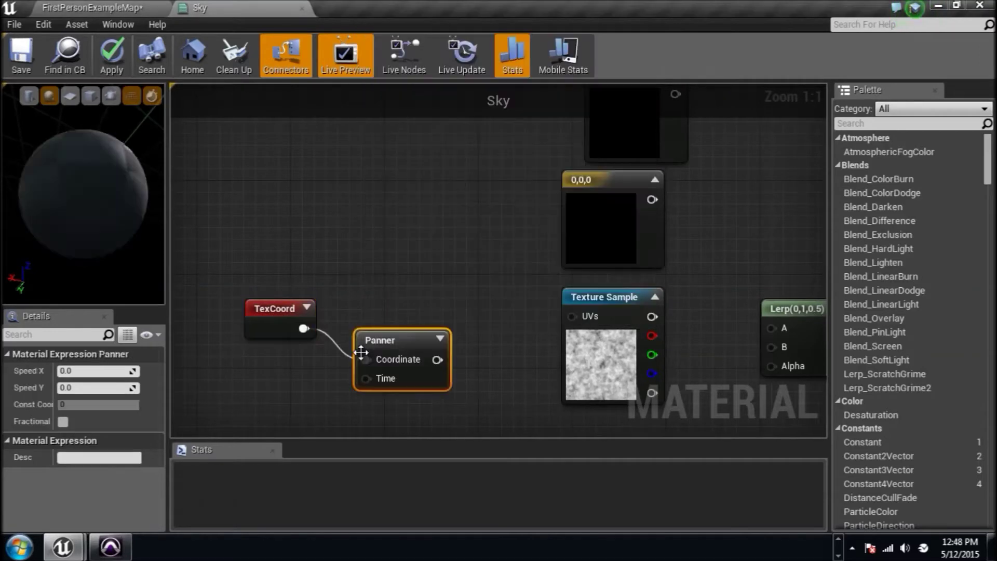
pyautogui.moveTo(439, 360); pyautogui.dragTo(581, 319)
# Step: Set the new TexCoord node's UTiling and VTiling to 5.5
pyautogui.click(275, 312)
pyautogui.click(93, 388)
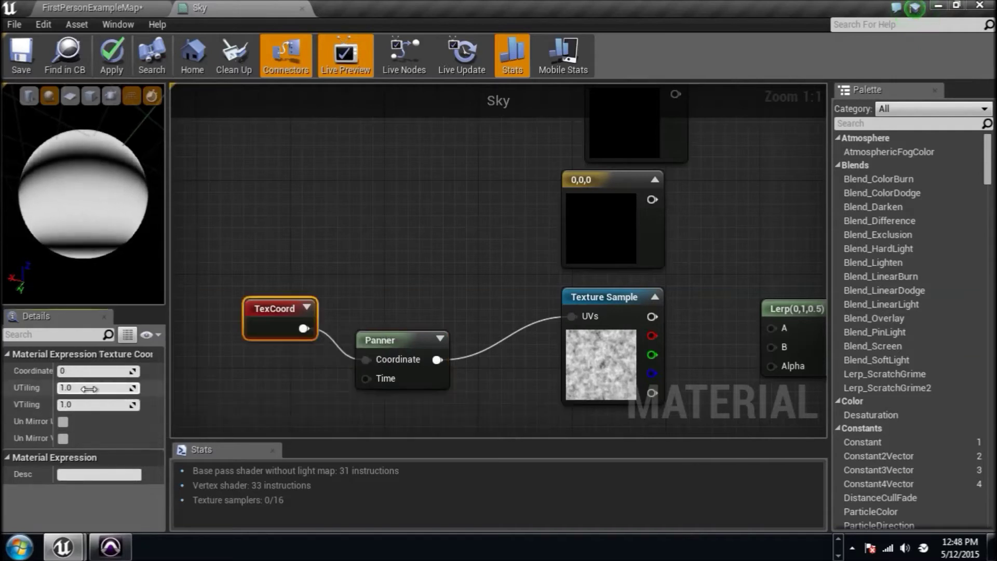
pyautogui.write('5.5')
pyautogui.click(89, 403)
pyautogui.write('5.5')
pyautogui.press('Return')
# Step: Set the Speed X of the Panner driving the noise texture to 0.1
pyautogui.click(404, 340)
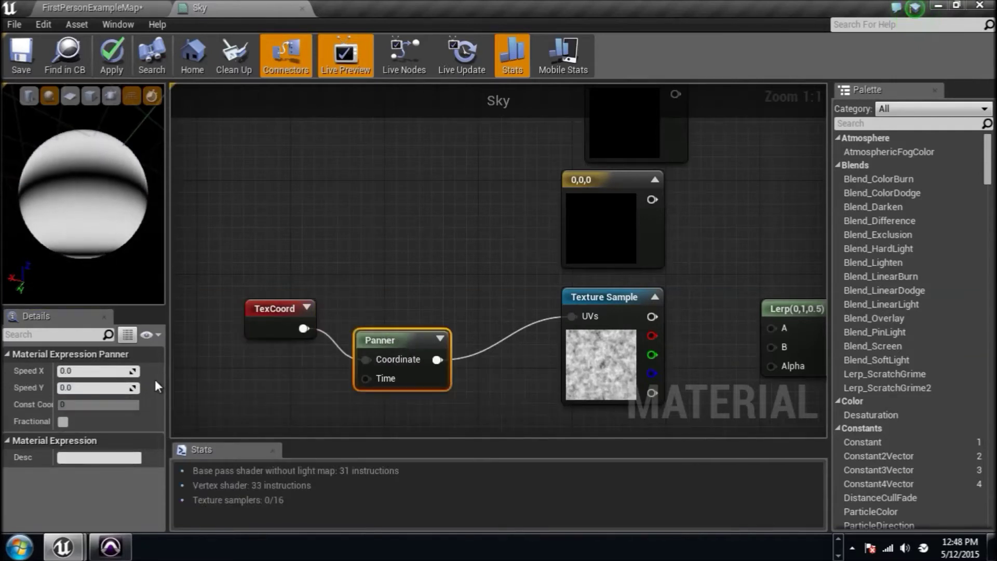
pyautogui.write('0.1')
pyautogui.press('Return')
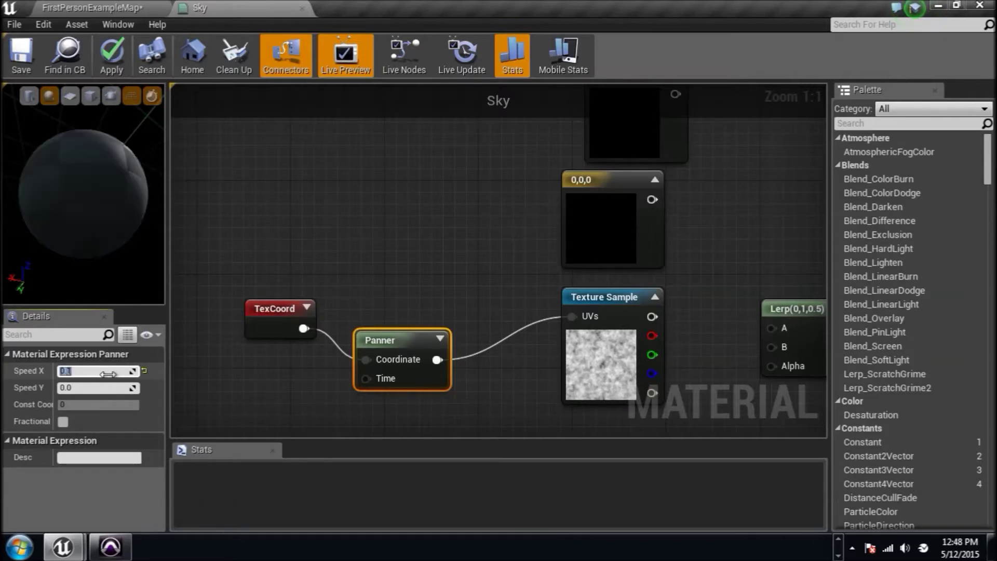
# Step: Connect the upper constant to the Lerp's A, the lower constant to B and the noise Texture Sample to Alpha
pyautogui.moveTo(463, 314); pyautogui.dragTo(228, 295, button='right')
pyautogui.moveTo(416, 297); pyautogui.dragTo(552, 351)
pyautogui.moveTo(570, 307); pyautogui.dragTo(604, 284)
pyautogui.moveTo(518, 256); pyautogui.dragTo(529, 372, button='right')
pyautogui.moveTo(407, 184); pyautogui.dragTo(427, 265)
# Step: Color the constant feeding the Lerp's A input bright cyan (0, 0.947, 1)
pyautogui.doubleClick(402, 209)
pyautogui.moveTo(447, 320); pyautogui.dragTo(400, 315)
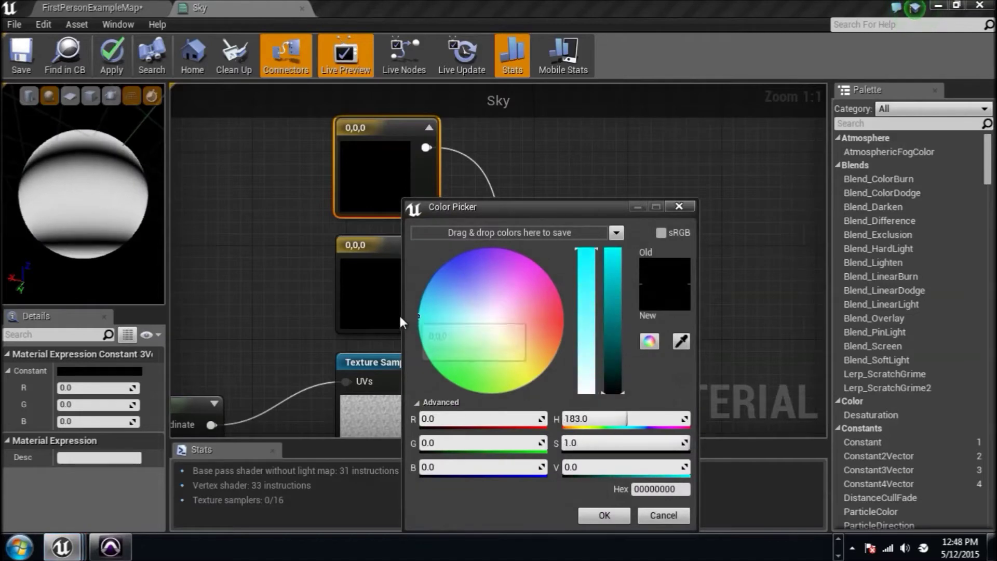
pyautogui.moveTo(608, 356); pyautogui.dragTo(613, 250)
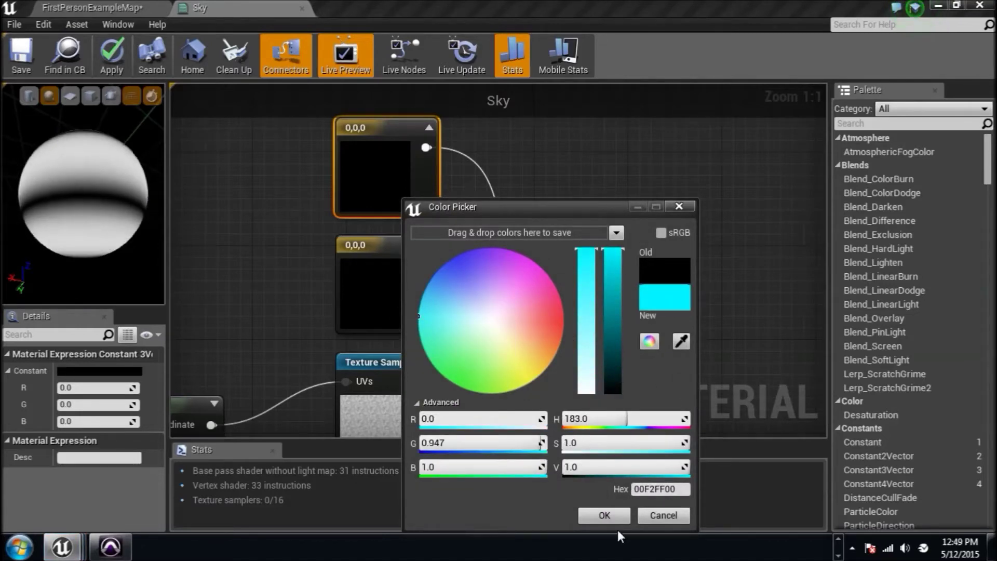
pyautogui.click(602, 515)
# Step: Color the constant feeding the Lerp's B input blue and fine-tune it to 0, 0.113, 1
pyautogui.doubleClick(400, 322)
pyautogui.moveTo(435, 236); pyautogui.dragTo(411, 240)
pyautogui.moveTo(608, 315); pyautogui.dragTo(612, 248)
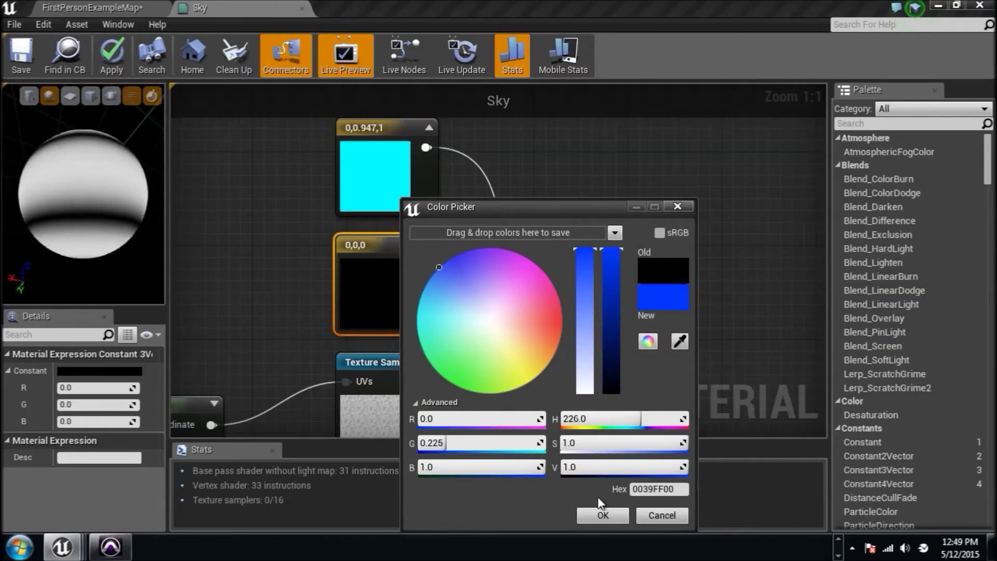
pyautogui.click(603, 515)
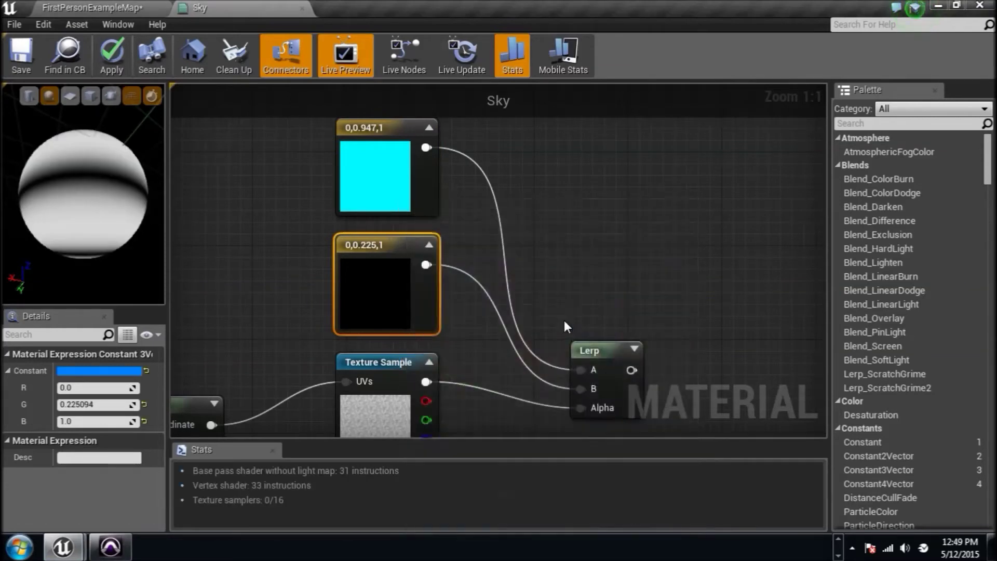
pyautogui.scroll(-4, 564, 320)
pyautogui.doubleClick(456, 228)
pyautogui.moveTo(518, 269); pyautogui.dragTo(501, 262)
pyautogui.click(657, 516)
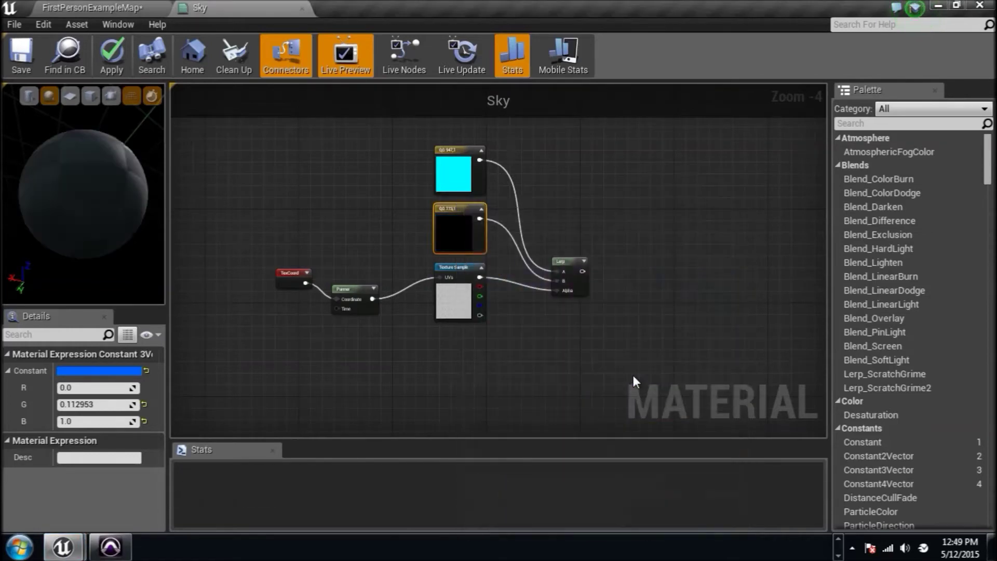
# Step: Duplicate the entire cyan and blue noise Lerp network and position the copy between the original and the Alpha group
pyautogui.moveTo(610, 341); pyautogui.dragTo(237, 156)
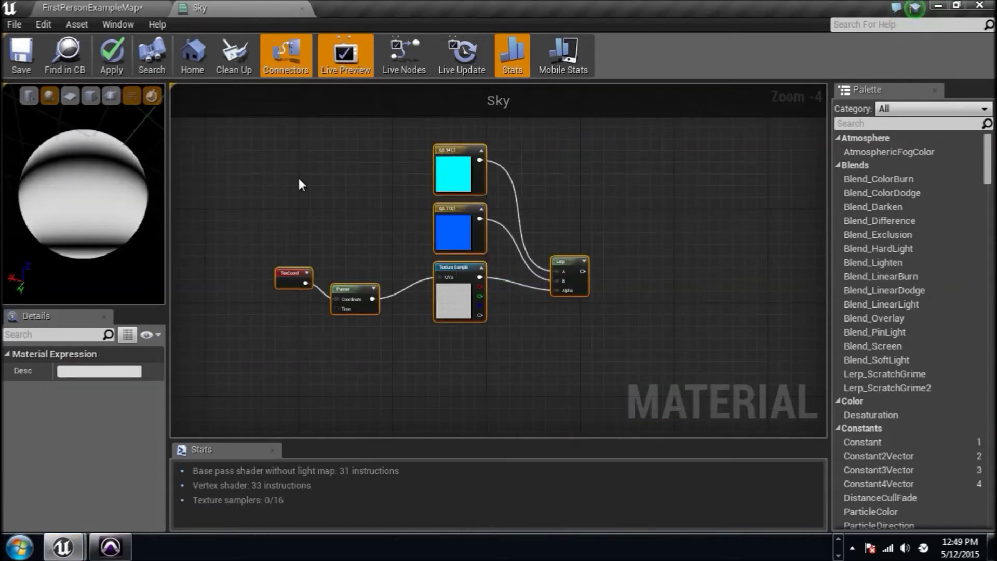
pyautogui.scroll(-3, 358, 185)
pyautogui.moveTo(507, 170); pyautogui.dragTo(566, 227, button='right')
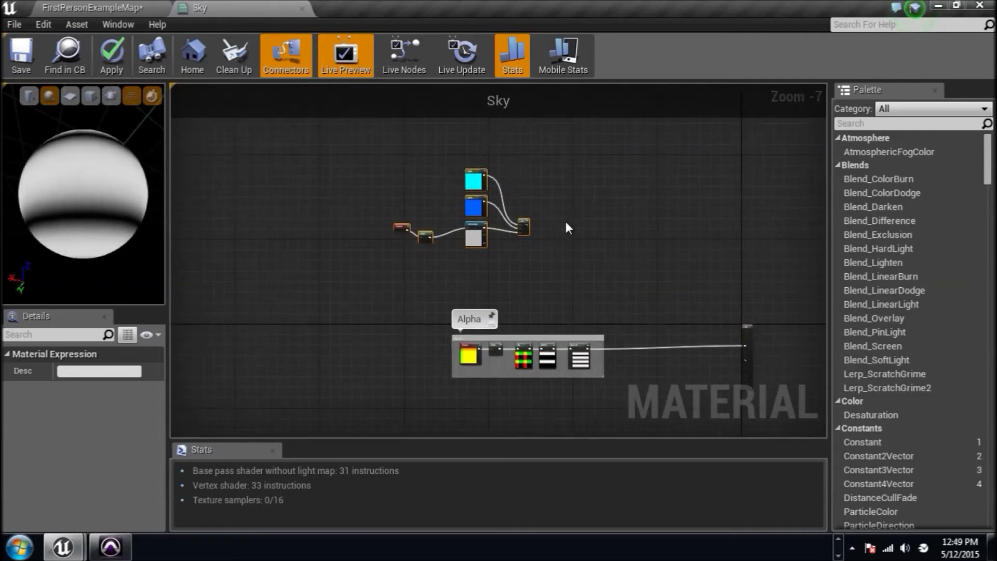
pyautogui.moveTo(480, 229); pyautogui.dragTo(480, 173)
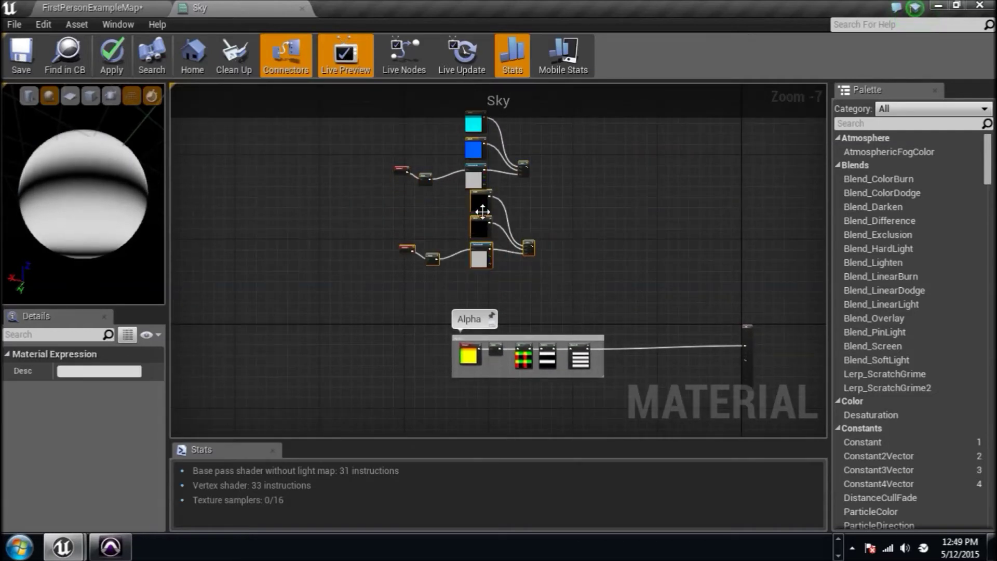
pyautogui.click(476, 228)
pyautogui.moveTo(475, 229); pyautogui.dragTo(465, 238)
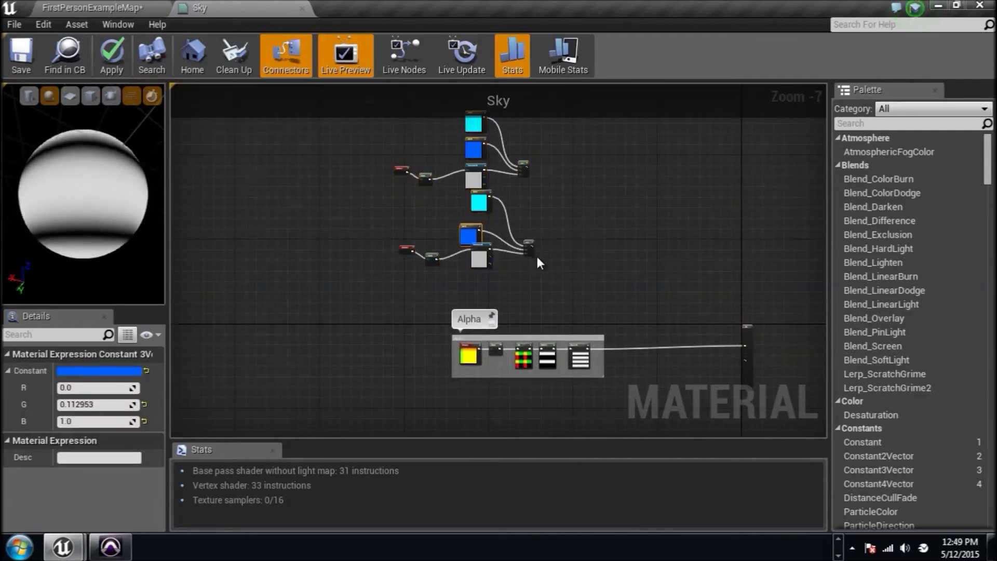
pyautogui.hotkey('ctrl', 'z')
pyautogui.moveTo(540, 268); pyautogui.dragTo(355, 210)
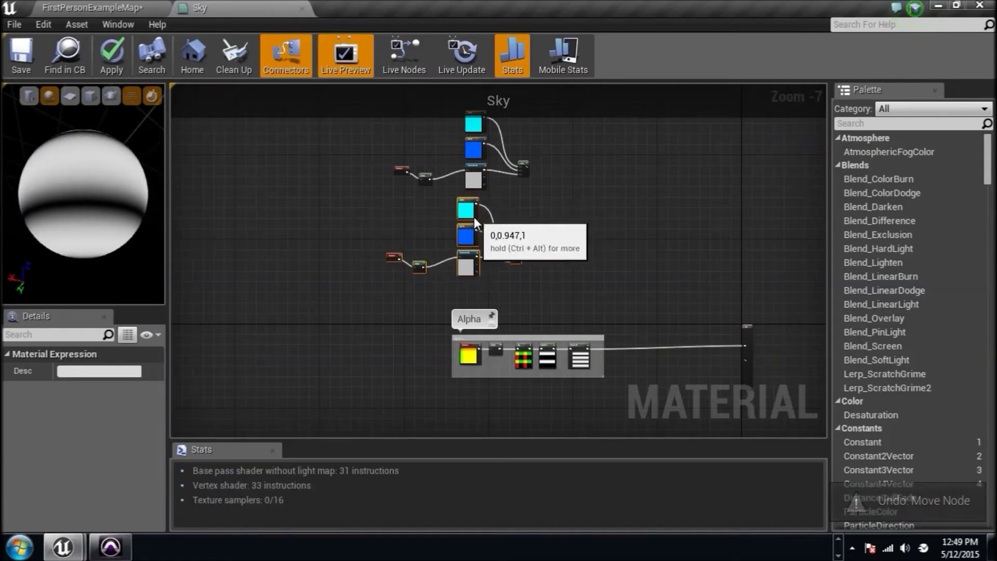
# Step: Set UTiling and VTiling to 4 on the duplicated network's TexCoord node
pyautogui.scroll(4, 491, 224)
pyautogui.click(260, 311)
pyautogui.click(83, 388)
pyautogui.write('4')
pyautogui.press('Return')
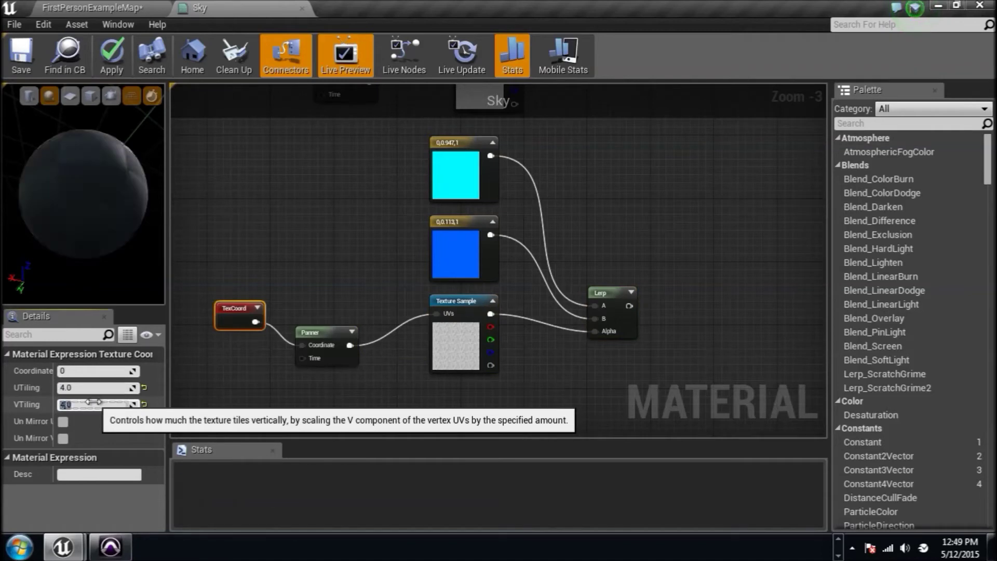
pyautogui.click(94, 402)
pyautogui.write('4')
pyautogui.press('Return')
# Step: Recolor the duplicated network's constants to turquoise green (0, 1, 0.421) for A and pure green (0.0114, 1, 0) for B
pyautogui.doubleClick(457, 185)
pyautogui.moveTo(511, 312); pyautogui.dragTo(467, 365)
pyautogui.click(660, 503)
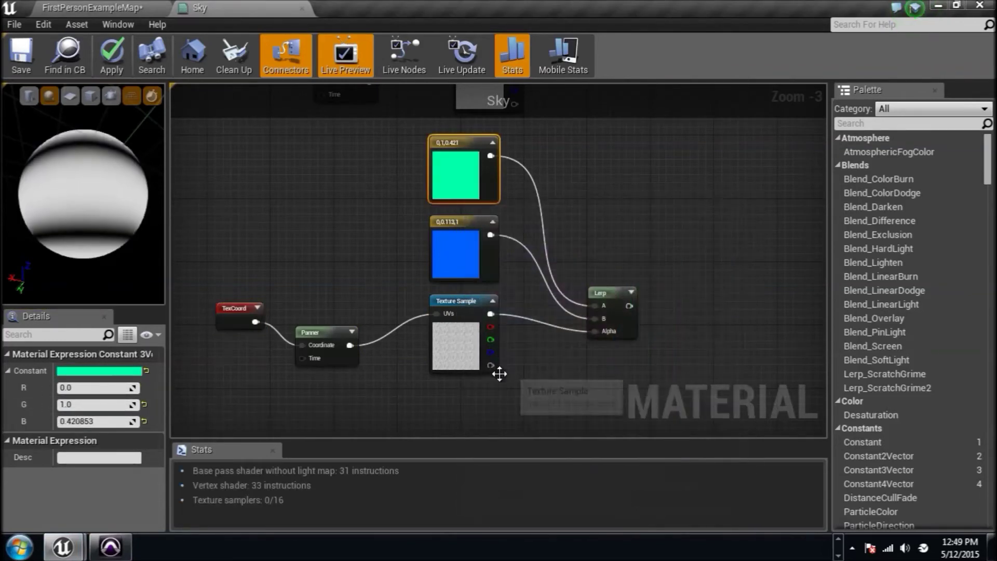
pyautogui.doubleClick(476, 273)
pyautogui.moveTo(514, 332); pyautogui.dragTo(514, 418)
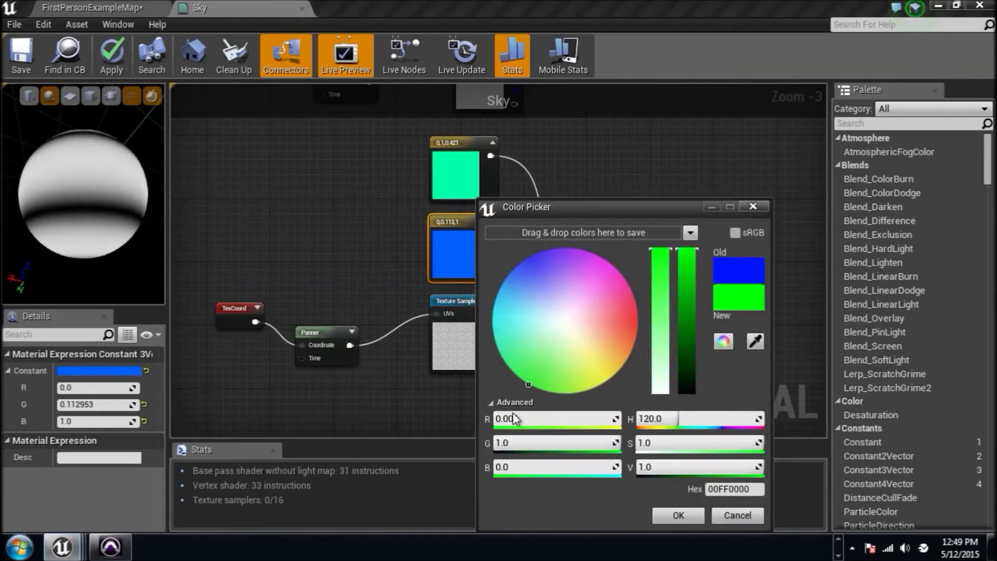
pyautogui.click(679, 512)
# Step: Add an Add node and connect the upper Lerp's output to its A and the lower Lerp's output to its B
pyautogui.scroll(-2, 497, 335)
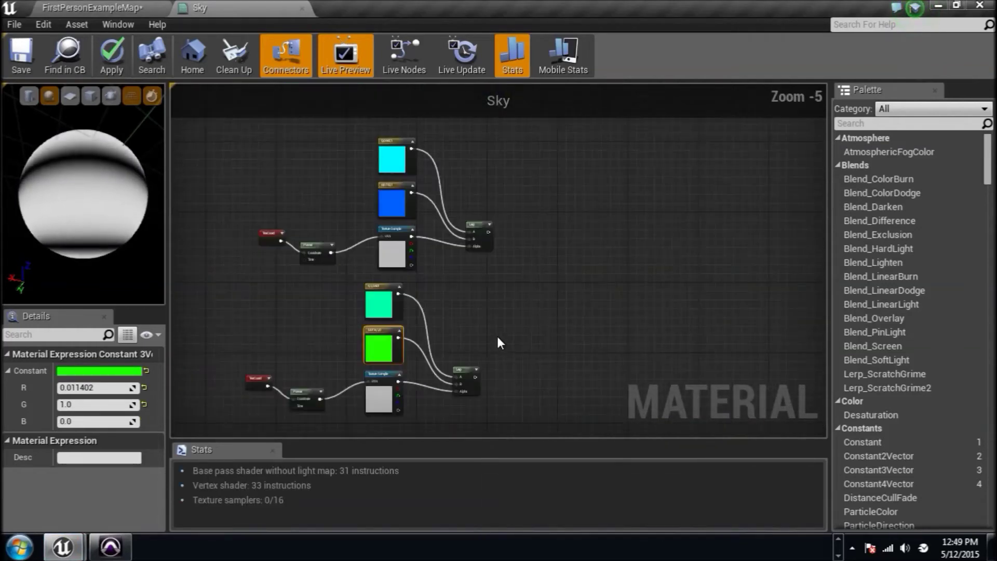
pyautogui.click(552, 281)
pyautogui.scroll(3, 515, 210)
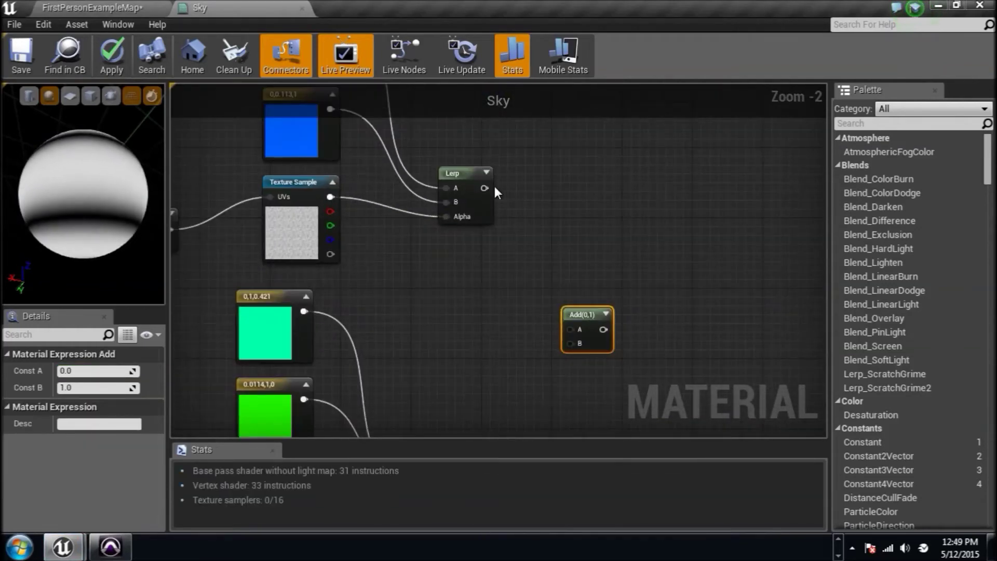
pyautogui.moveTo(484, 188); pyautogui.dragTo(456, 407)
pyautogui.scroll(-6, 456, 407)
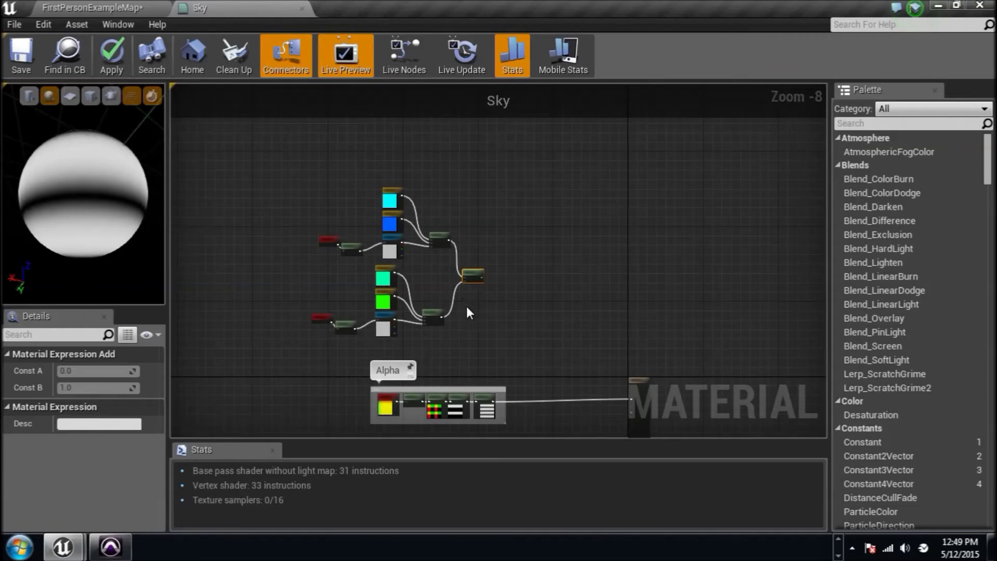
pyautogui.scroll(4, 477, 300)
pyautogui.moveTo(372, 305); pyautogui.dragTo(478, 246, button='right')
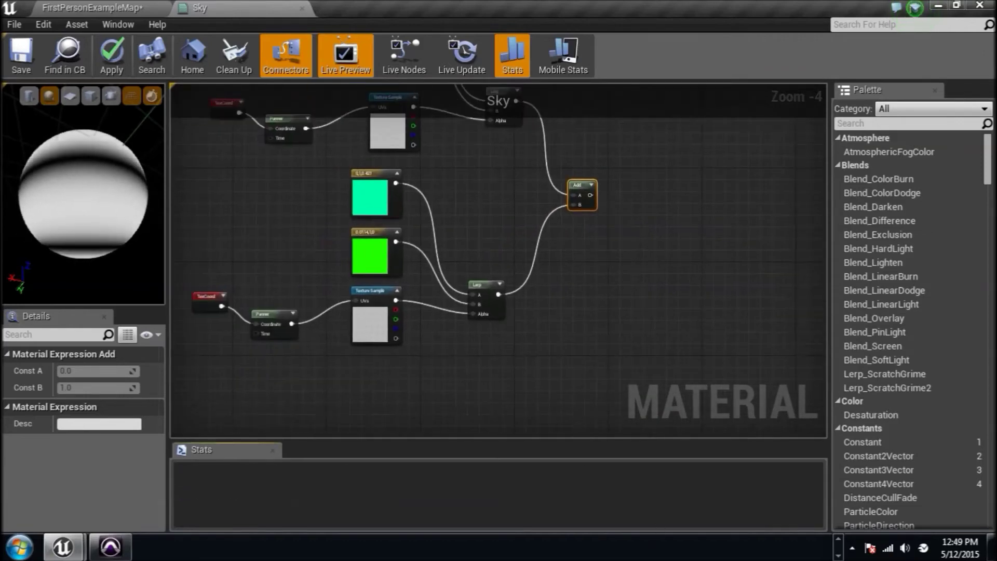
pyautogui.moveTo(692, 415); pyautogui.dragTo(551, 239, button='right')
pyautogui.scroll(-1, 576, 345)
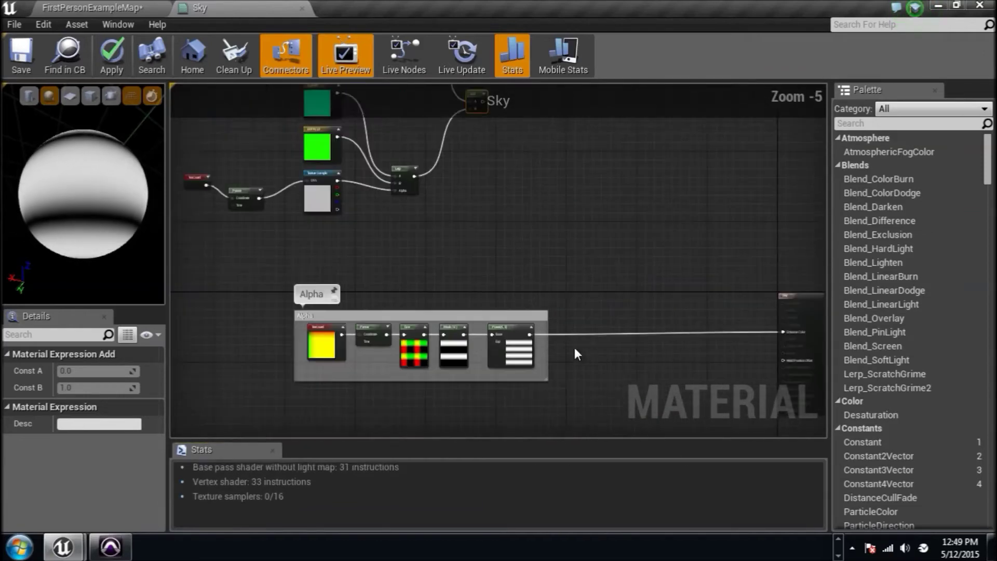
# Step: Insert a Lerp between Power and Emissive Color in the widened Alpha comment, with Power feeding the Lerp's Alpha input
pyautogui.moveTo(611, 344); pyautogui.dragTo(524, 332, button='right')
pyautogui.scroll(4, 524, 332)
pyautogui.moveTo(377, 362); pyautogui.dragTo(665, 363)
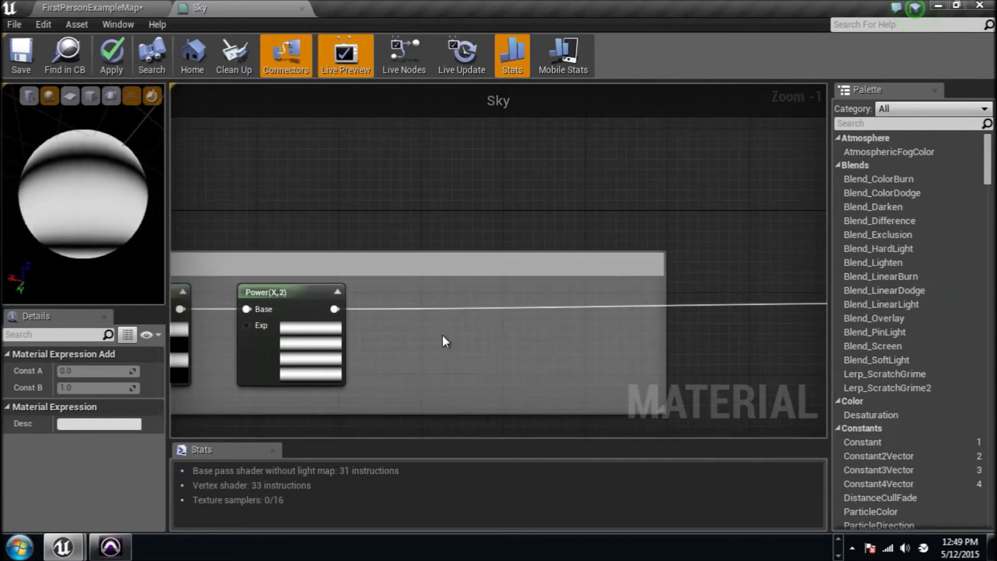
pyautogui.click(410, 330)
pyautogui.moveTo(335, 311); pyautogui.dragTo(420, 372)
pyautogui.moveTo(465, 340); pyautogui.dragTo(734, 301)
pyautogui.moveTo(410, 386); pyautogui.dragTo(539, 392, button='right')
pyautogui.moveTo(599, 359); pyautogui.dragTo(725, 359)
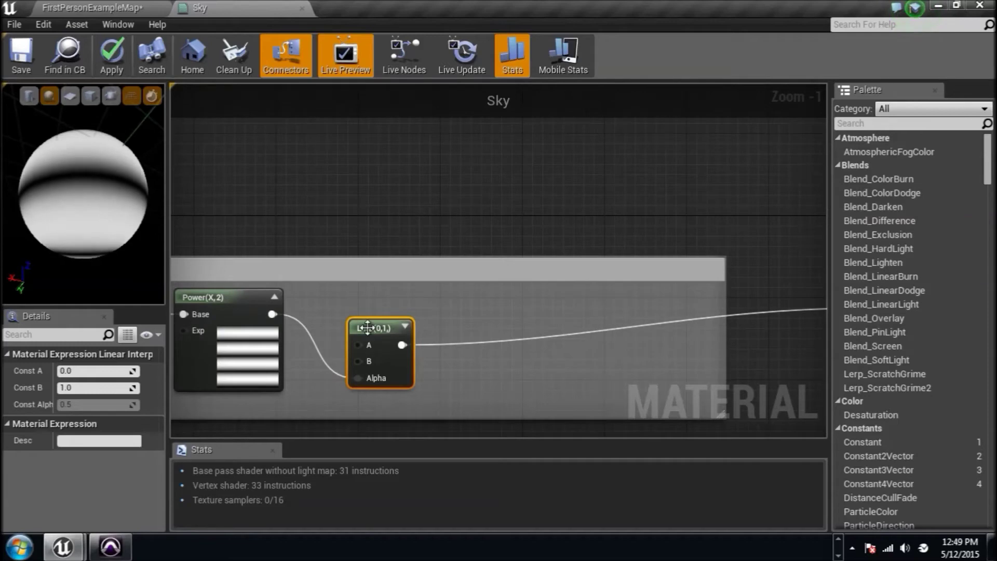
# Step: Feed the color networks' Add output into input A of the Alpha group's Lerp and save the Sky material
pyautogui.moveTo(356, 327); pyautogui.dragTo(441, 308)
pyautogui.scroll(-4, 441, 310)
pyautogui.moveTo(442, 310); pyautogui.dragTo(508, 375, button='right')
pyautogui.scroll(3, 404, 144)
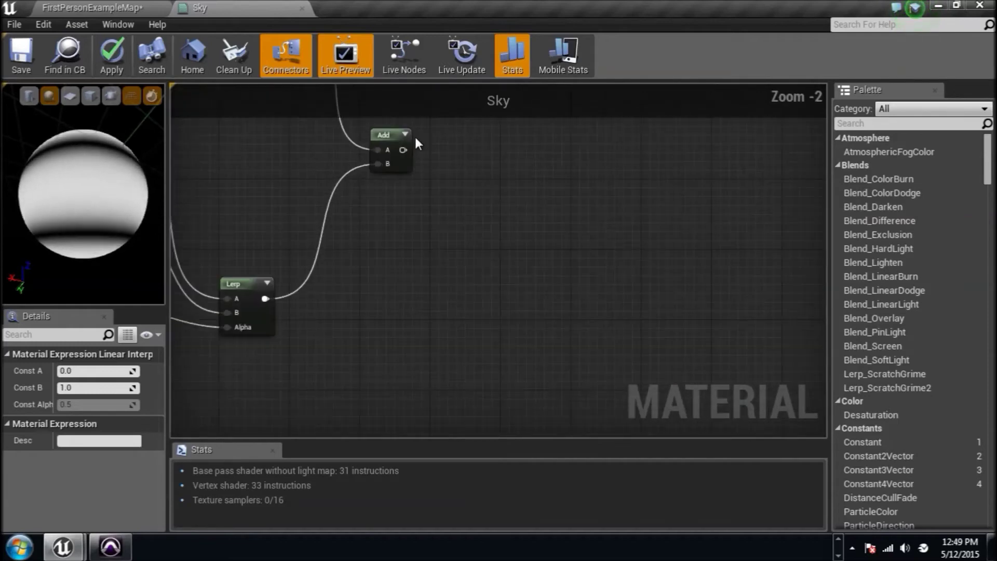
pyautogui.moveTo(403, 150); pyautogui.dragTo(644, 166)
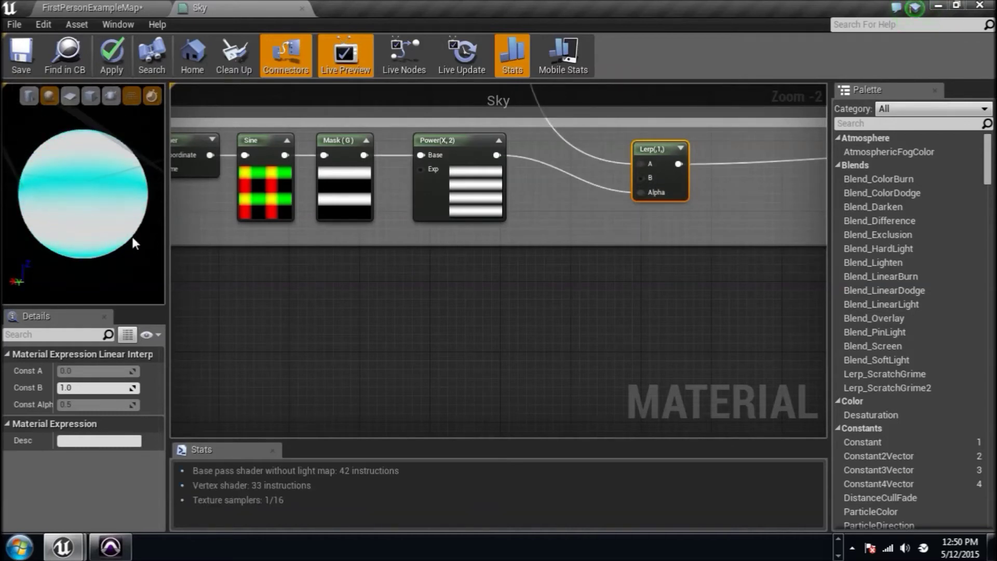
pyautogui.click(37, 62)
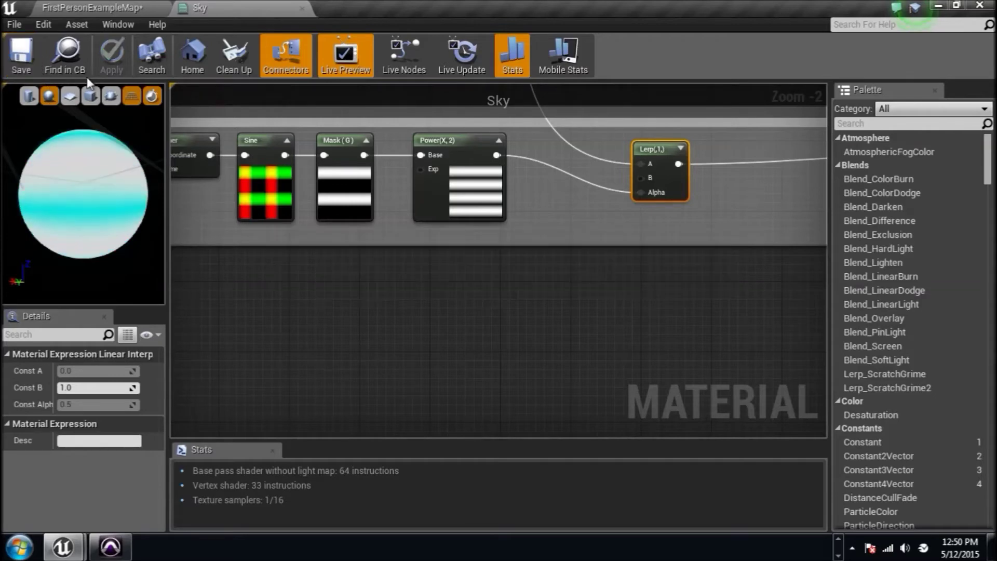
# Step: Examine the updated Sky material on the sphere in the level viewport, and reopen the material for editing
pyautogui.click(138, 7)
pyautogui.moveTo(383, 305); pyautogui.dragTo(275, 379, button='right')
pyautogui.press('s')
pyautogui.press('w')
pyautogui.press('w')
pyautogui.moveTo(416, 323)
pyautogui.mouseDown(button='right')
pyautogui.moveTo(416, 353)
pyautogui.moveTo(416, 291)
pyautogui.moveTo(413, 327)
pyautogui.mouseUp(button='right')
pyautogui.press('w')
pyautogui.doubleClick(111, 322)
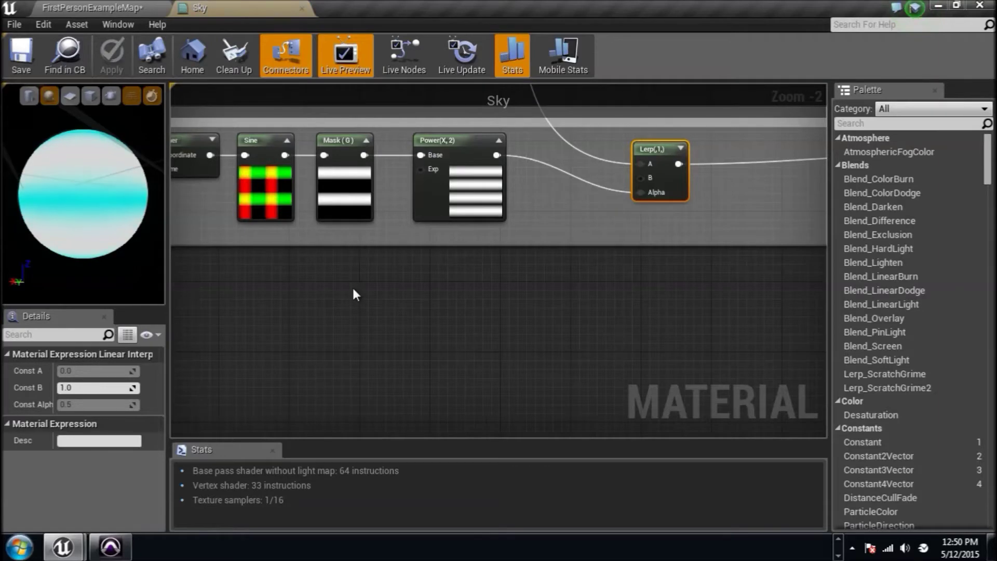
# Step: Insert a Multiply node between the Alpha group's Lerp output and Emissive Color, with the Lerp feeding its A input
pyautogui.scroll(-4, 417, 281)
pyautogui.moveTo(417, 281); pyautogui.dragTo(472, 336, button='right')
pyautogui.moveTo(450, 273); pyautogui.dragTo(461, 321, button='right')
pyautogui.scroll(4, 460, 307)
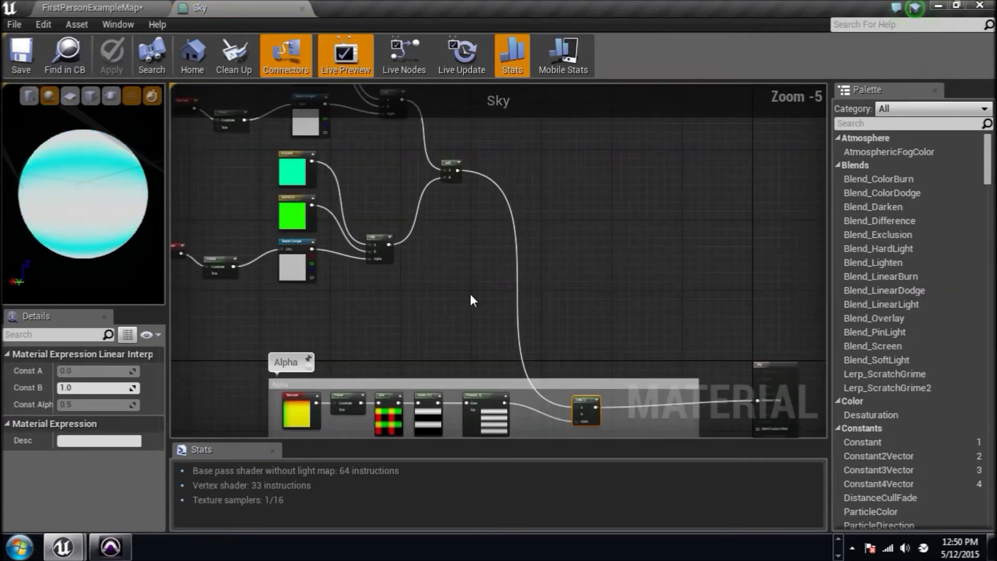
pyautogui.moveTo(725, 394); pyautogui.dragTo(493, 299, button='right')
pyautogui.scroll(5, 492, 300)
pyautogui.moveTo(369, 335); pyautogui.dragTo(584, 338, button='right')
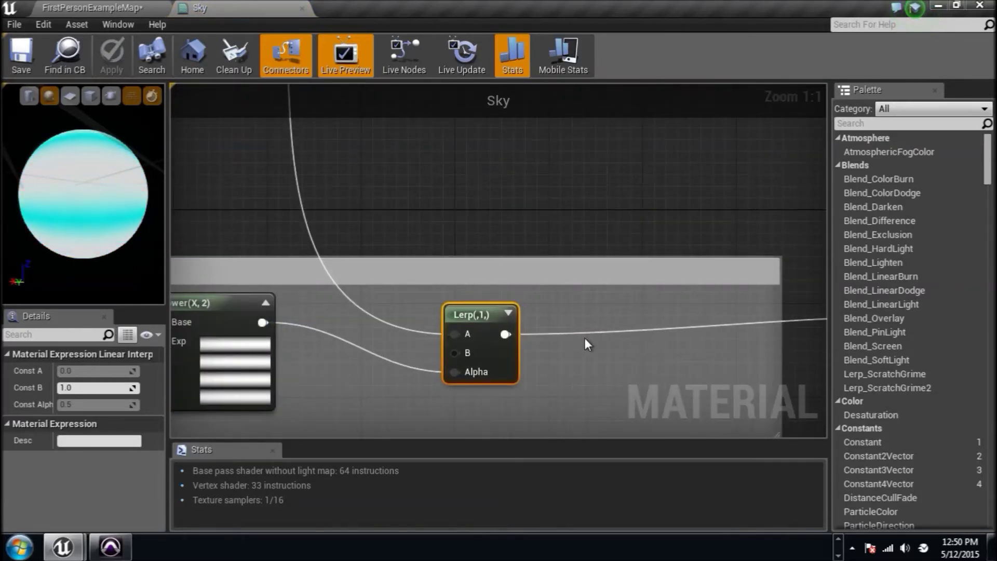
pyautogui.press('m')
pyautogui.click(597, 329)
pyautogui.moveTo(506, 332); pyautogui.dragTo(613, 361)
pyautogui.moveTo(594, 372); pyautogui.dragTo(369, 357, button='right')
pyautogui.moveTo(444, 343); pyautogui.dragTo(717, 299)
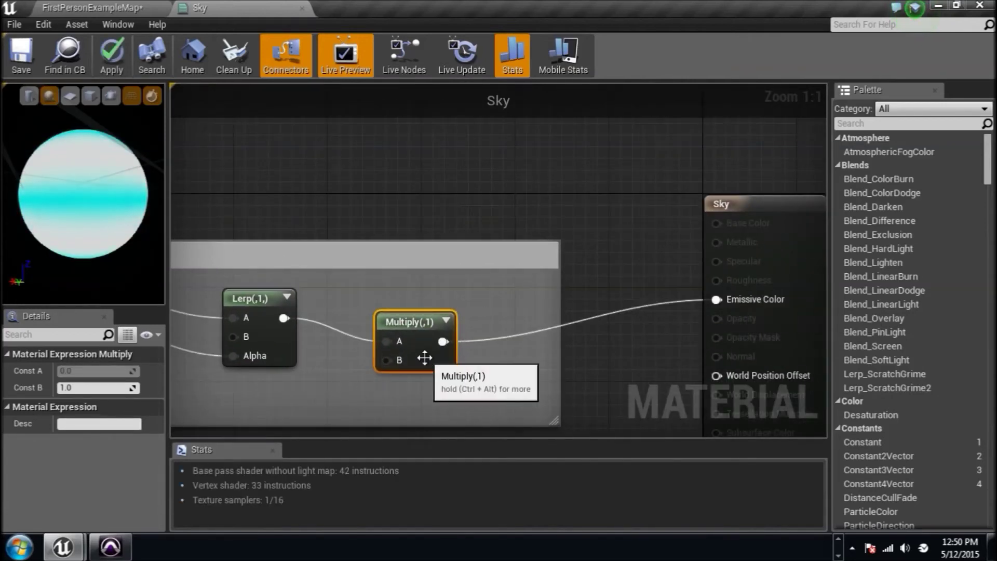
# Step: Set Const B of the Multiply node to 0.25
pyautogui.click(100, 387)
pyautogui.write('.25')
pyautogui.press('Return')
# Step: Enclose both color noise networks and their Add node in a comment box titled "Lerp 1"
pyautogui.scroll(-6, 466, 293)
pyautogui.moveTo(378, 240); pyautogui.dragTo(420, 281, button='right')
pyautogui.scroll(-1, 474, 293)
pyautogui.moveTo(469, 315); pyautogui.dragTo(327, 208)
pyautogui.moveTo(247, 147); pyautogui.dragTo(229, 123)
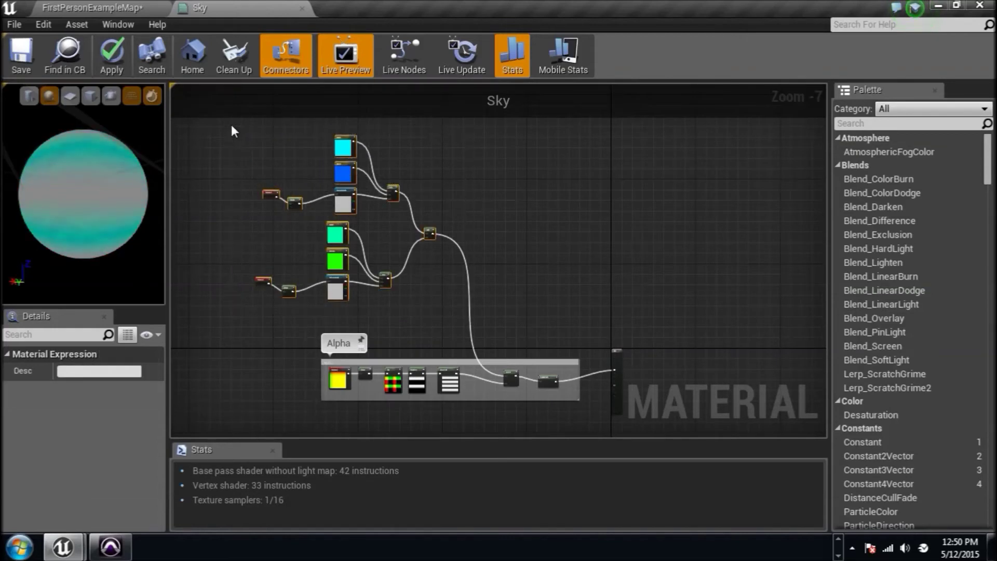
pyautogui.press('c')
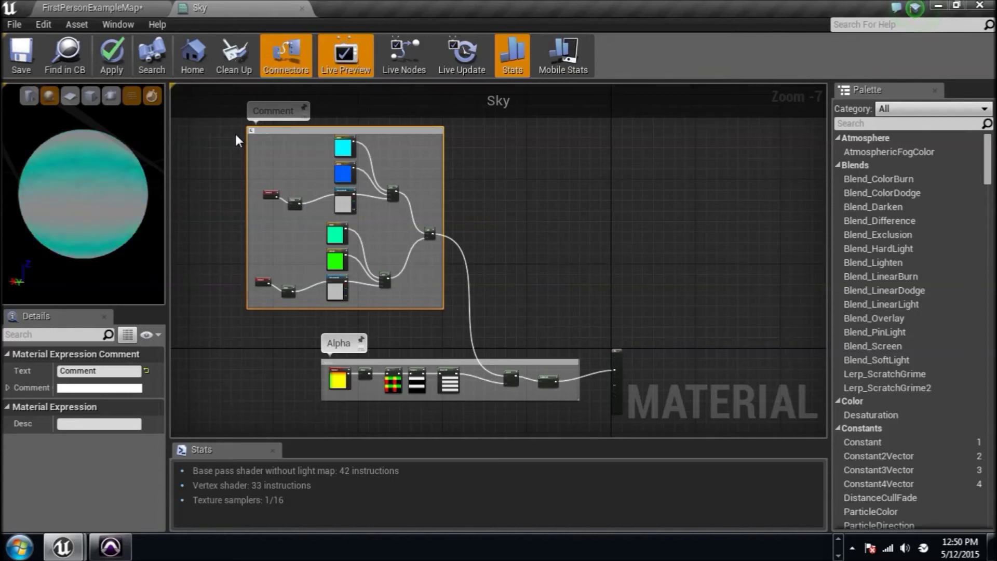
pyautogui.write('Lerp 1')
pyautogui.press('Return')
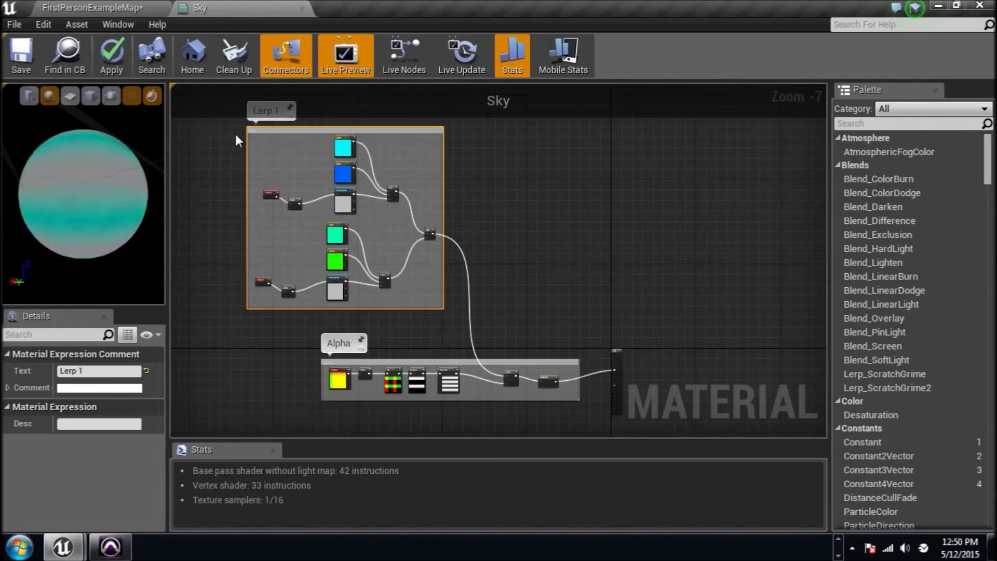
# Step: Duplicate the entire Lerp 1 comment group and position the copy below the Alpha group
pyautogui.scroll(-2, 236, 135)
pyautogui.moveTo(425, 220); pyautogui.dragTo(534, 269, button='right')
pyautogui.moveTo(473, 241); pyautogui.dragTo(349, 159)
pyautogui.scroll(-2, 410, 229)
pyautogui.click(352, 344)
pyautogui.hotkey('ctrl', 'v')
pyautogui.moveTo(404, 299); pyautogui.dragTo(429, 297)
# Step: Rename the duplicated comment group "Lerp 2"
pyautogui.scroll(10, 365, 282)
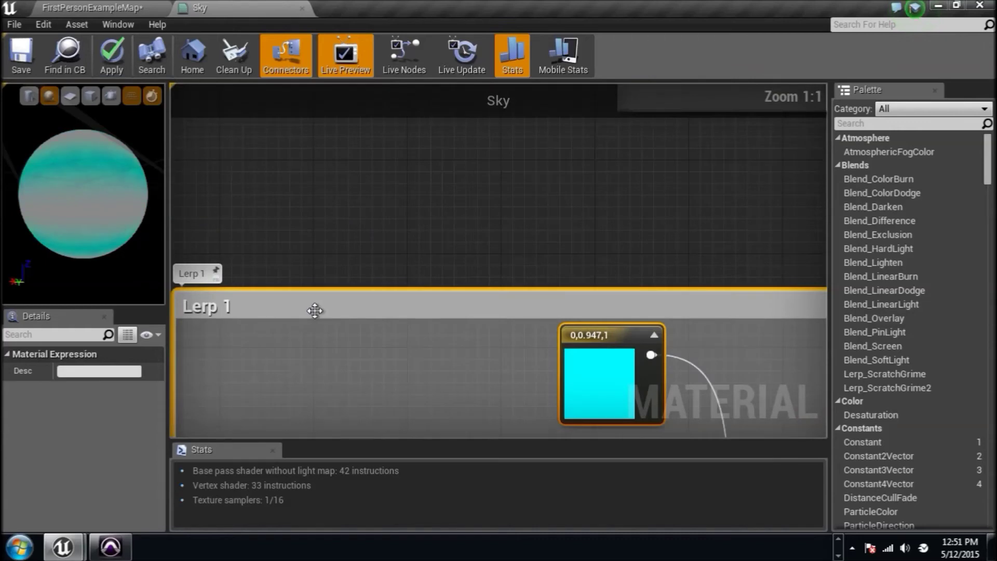
pyautogui.doubleClick(313, 314)
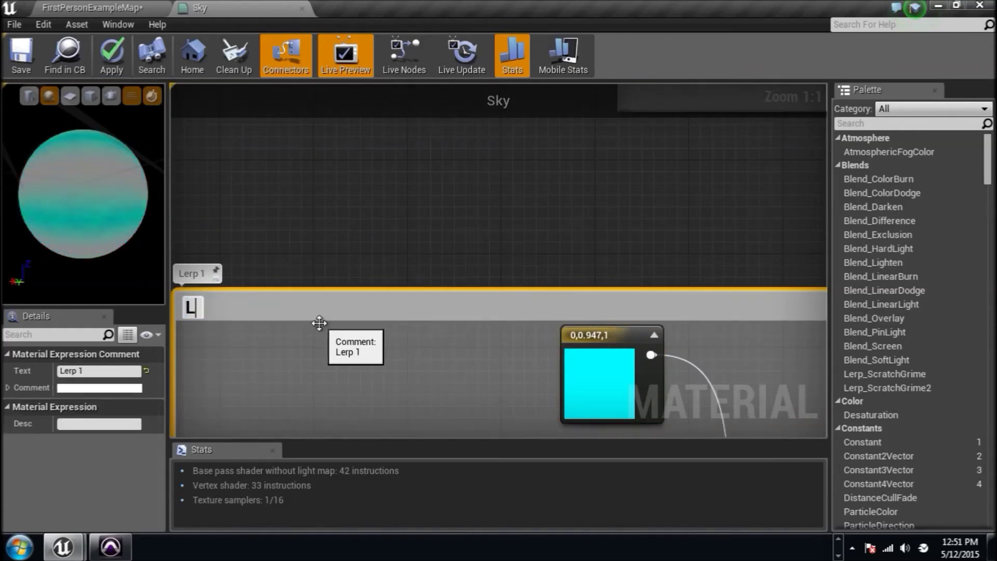
pyautogui.write('Lerp 2')
pyautogui.press('Return')
# Step: Set Speed X of the upper Panner in the Lerp 2 group to -0.1
pyautogui.scroll(-5, 319, 325)
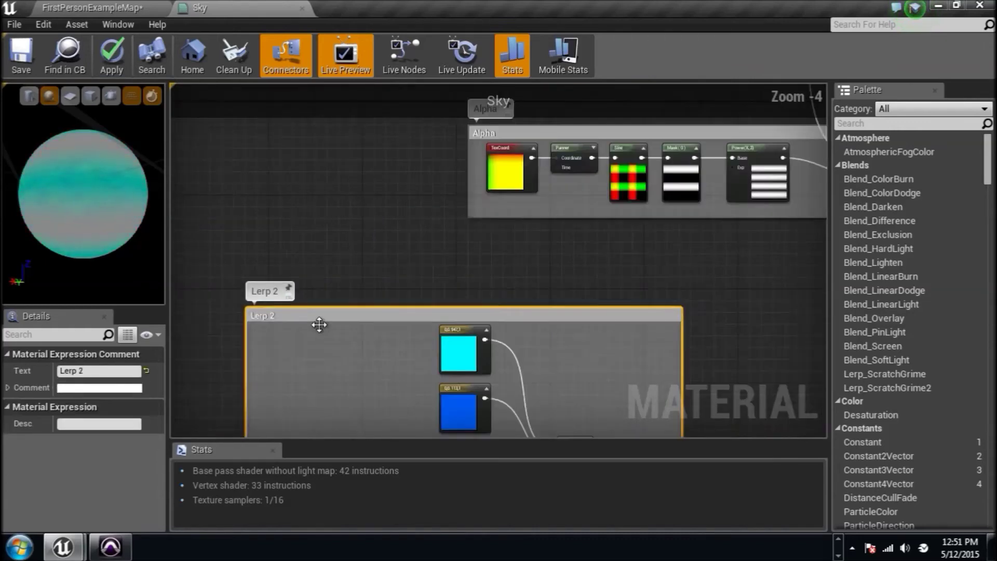
pyautogui.scroll(3, 387, 310)
pyautogui.scroll(2, 386, 310)
pyautogui.click(400, 253)
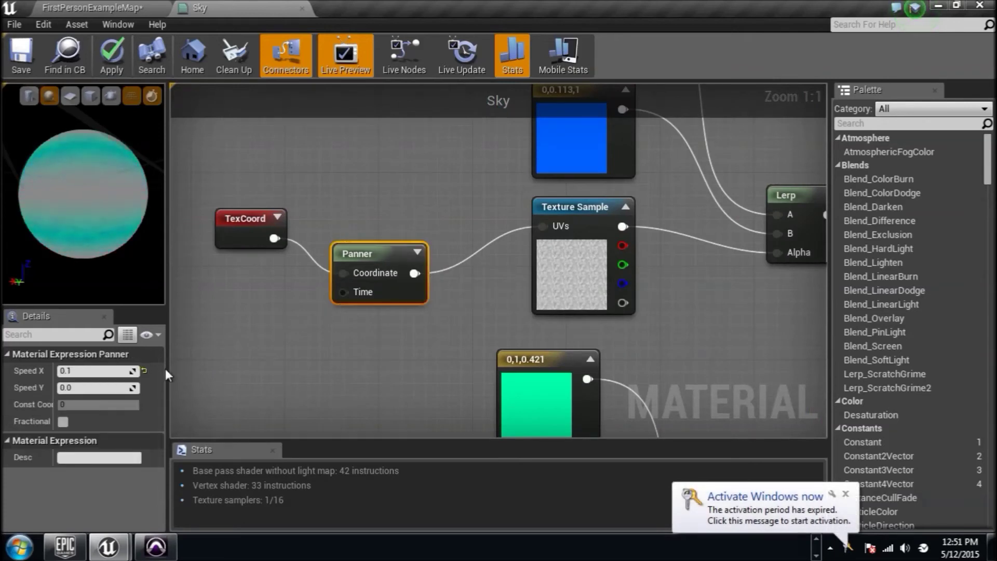
pyautogui.click(117, 368)
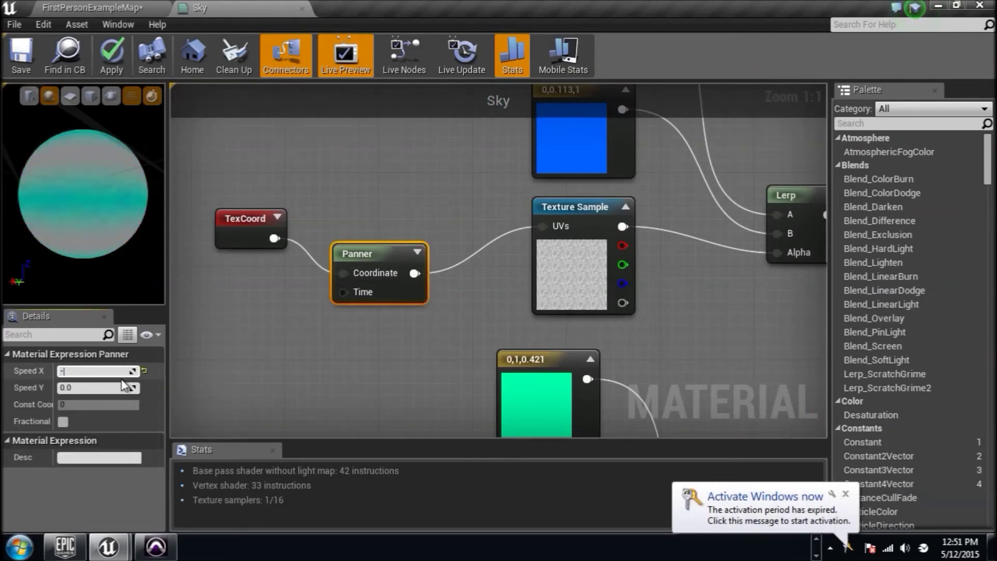
pyautogui.press('Return')
pyautogui.moveTo(294, 367); pyautogui.dragTo(285, 319, button='right')
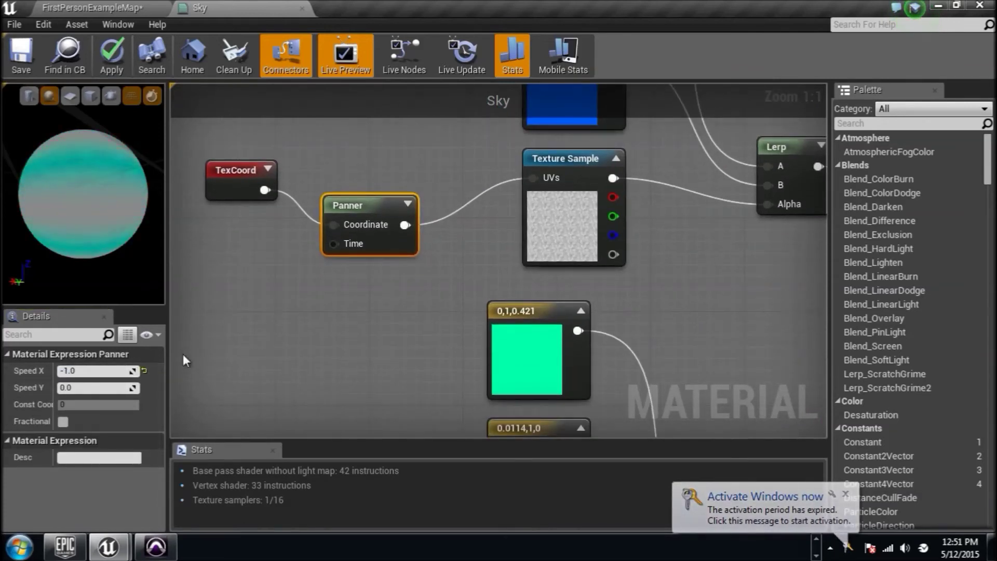
pyautogui.click(100, 374)
pyautogui.write('-.1')
pyautogui.press('Return')
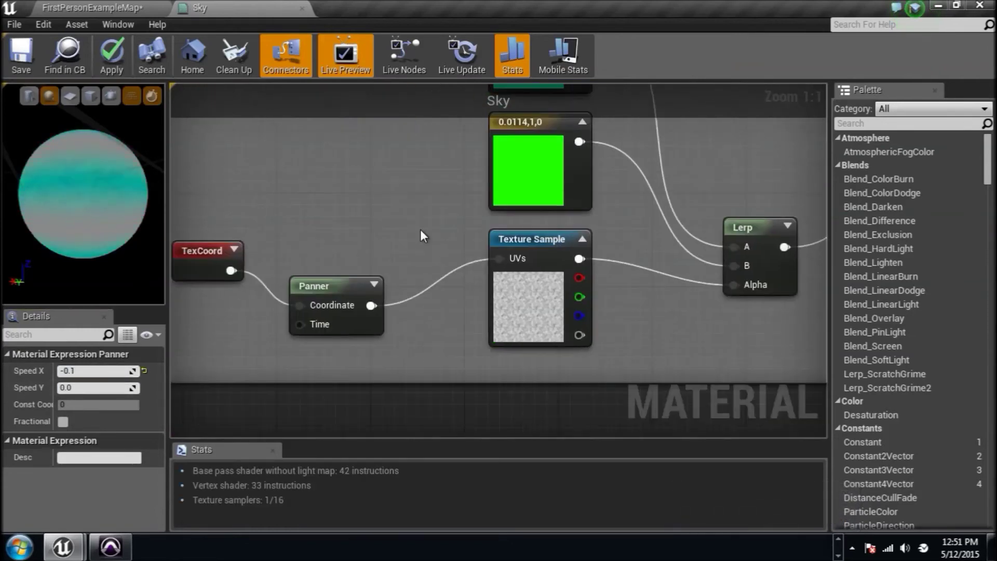
# Step: Set Speed X of the lower Panner in the Lerp 2 group to -0.1
pyautogui.moveTo(423, 408); pyautogui.dragTo(423, 233, button='right')
pyautogui.click(366, 298)
pyautogui.click(115, 370)
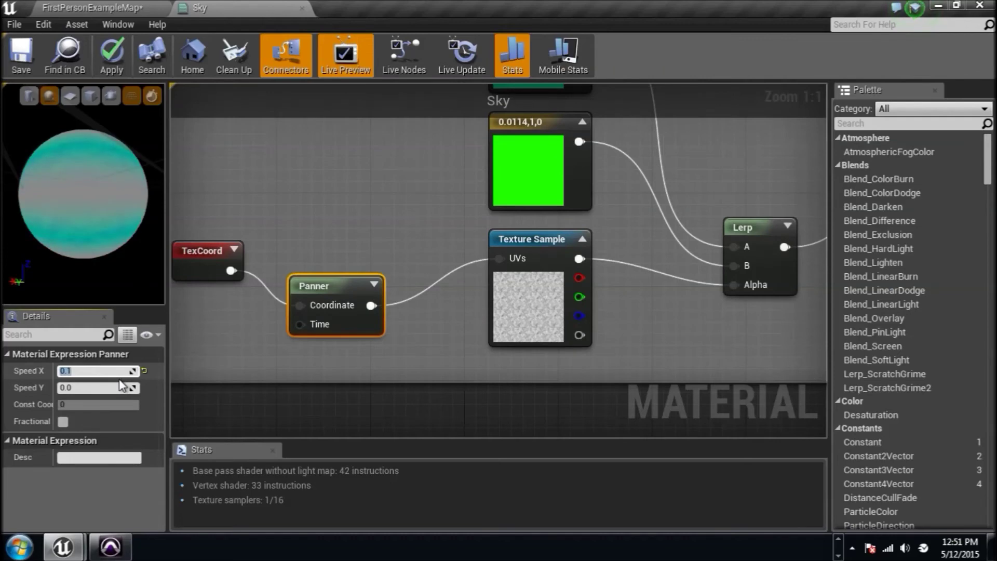
pyautogui.press('Return')
# Step: Recolor Lerp 2's upper constants to yellow (1, 0.938, 0) for A and orange (1, 0.406, 0) for B
pyautogui.scroll(-4, 463, 166)
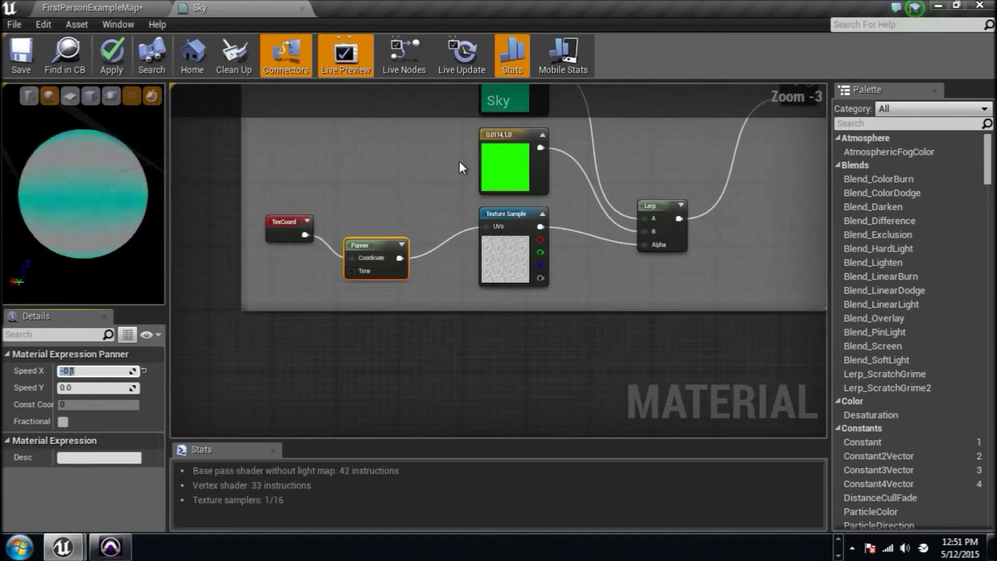
pyautogui.moveTo(463, 167); pyautogui.dragTo(438, 313, button='right')
pyautogui.moveTo(484, 127); pyautogui.dragTo(465, 234, button='right')
pyautogui.scroll(3, 464, 234)
pyautogui.doubleClick(482, 160)
pyautogui.moveTo(560, 284); pyautogui.dragTo(628, 361)
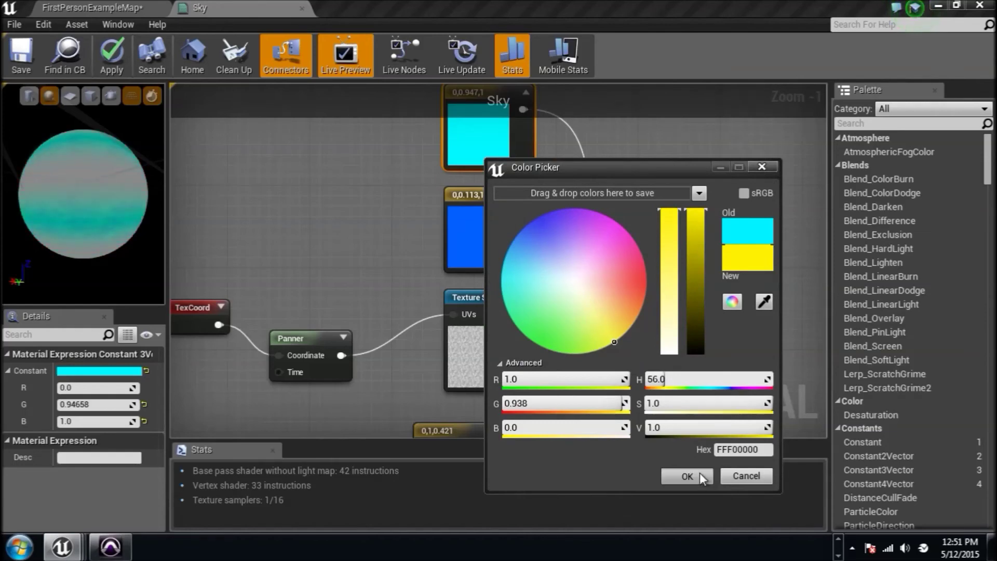
pyautogui.click(701, 475)
pyautogui.doubleClick(494, 208)
pyautogui.moveTo(532, 289)
pyautogui.mouseDown()
pyautogui.moveTo(650, 364)
pyautogui.moveTo(693, 357)
pyautogui.moveTo(692, 372)
pyautogui.mouseUp()
pyautogui.click(709, 521)
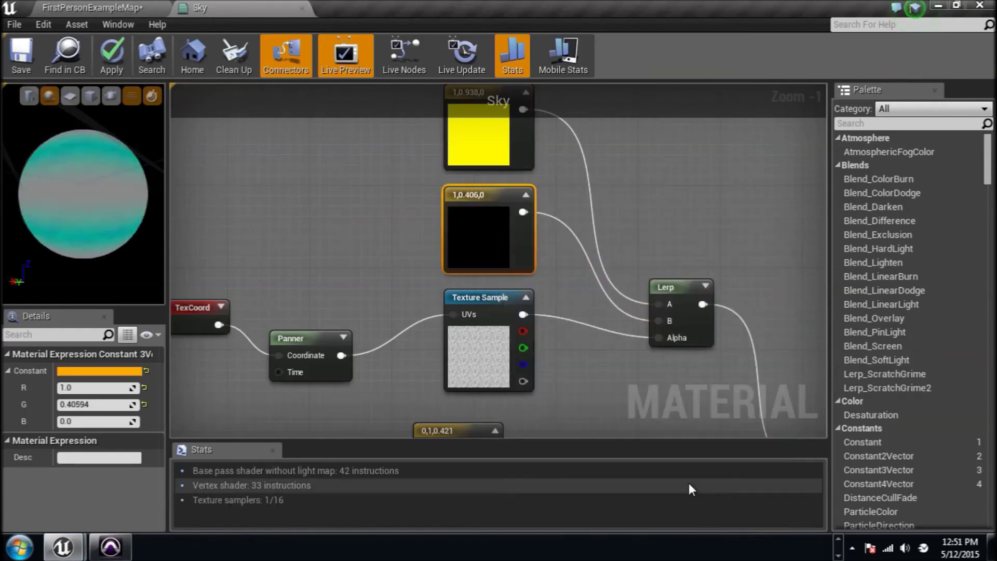
# Step: Recolor Lerp 2's lower constants to red (1, 0, 0.012) for A and orange-red (1, 0.24, 0) for B
pyautogui.moveTo(601, 354); pyautogui.dragTo(573, 156, button='right')
pyautogui.doubleClick(453, 260)
pyautogui.moveTo(514, 301)
pyautogui.mouseDown()
pyautogui.moveTo(712, 307)
pyautogui.moveTo(719, 319)
pyautogui.mouseUp()
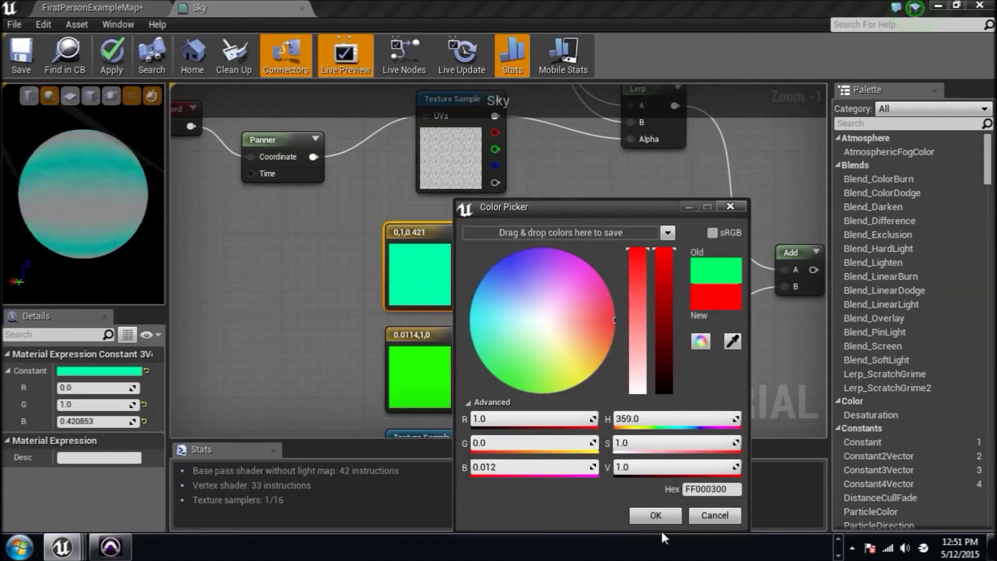
pyautogui.click(656, 515)
pyautogui.moveTo(569, 366); pyautogui.dragTo(635, 232, button='right')
pyautogui.doubleClick(506, 248)
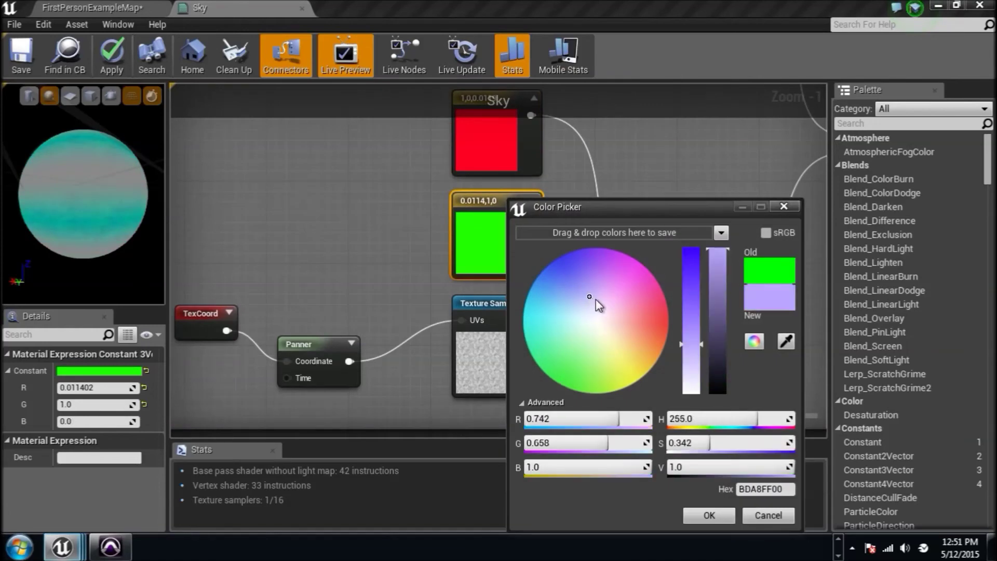
pyautogui.click(620, 267)
pyautogui.moveTo(622, 269); pyautogui.dragTo(705, 348)
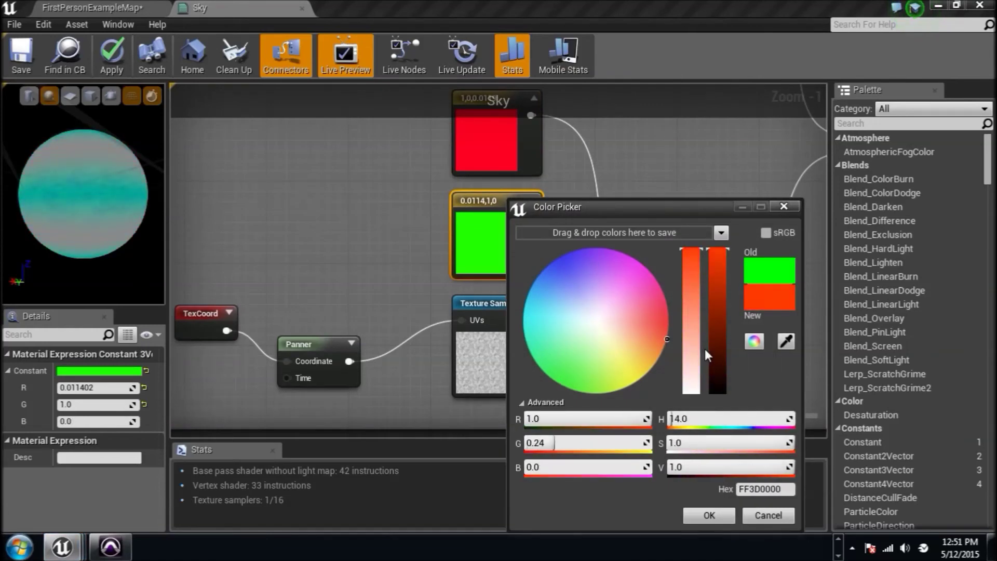
pyautogui.click(711, 515)
# Step: Connect the Lerp 2 group's Add output to input B of the Alpha group's Lerp and save the material
pyautogui.scroll(-3, 654, 252)
pyautogui.scroll(-2, 507, 322)
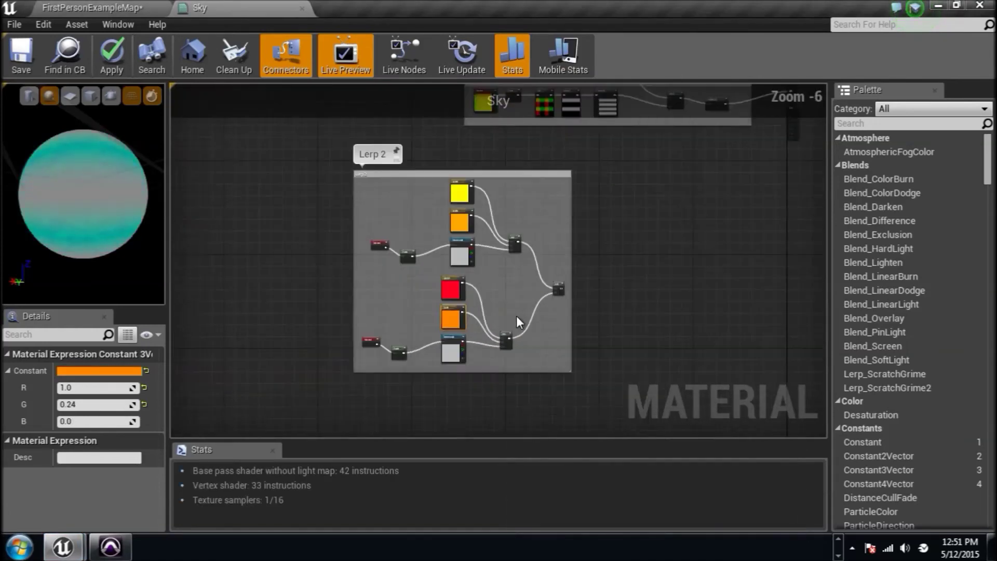
pyautogui.scroll(7, 499, 326)
pyautogui.moveTo(545, 346); pyautogui.dragTo(519, 243)
pyautogui.scroll(-10, 499, 233)
pyautogui.scroll(11, 451, 297)
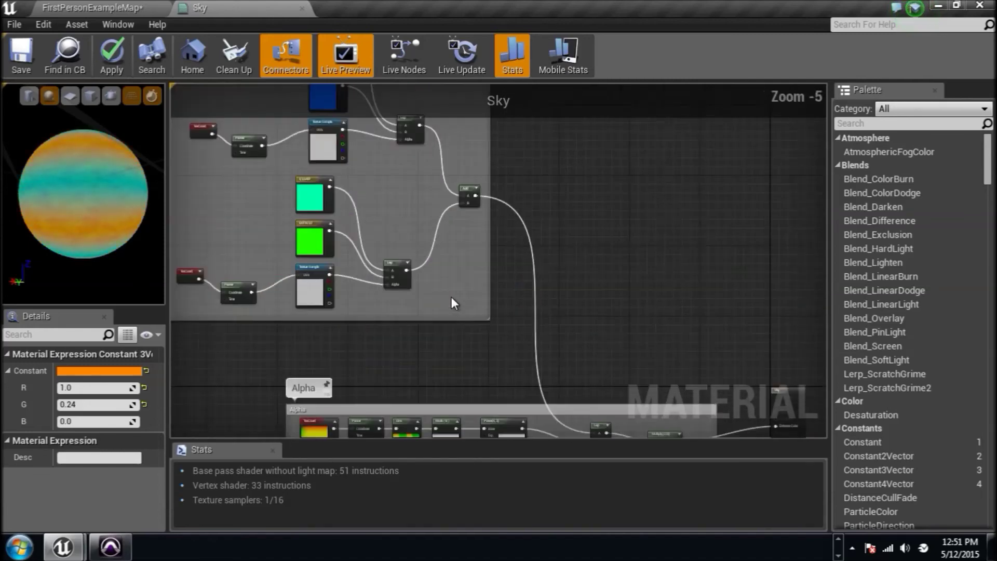
pyautogui.scroll(-2, 395, 269)
pyautogui.moveTo(394, 269); pyautogui.dragTo(188, 269, button='right')
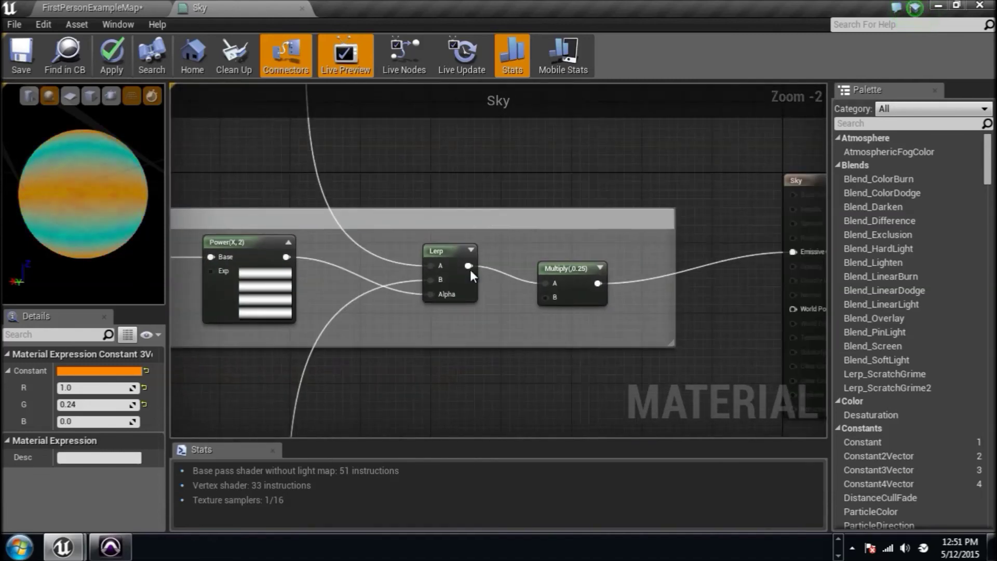
pyautogui.scroll(-2, 577, 320)
pyautogui.scroll(4, 547, 289)
pyautogui.scroll(-11, 546, 280)
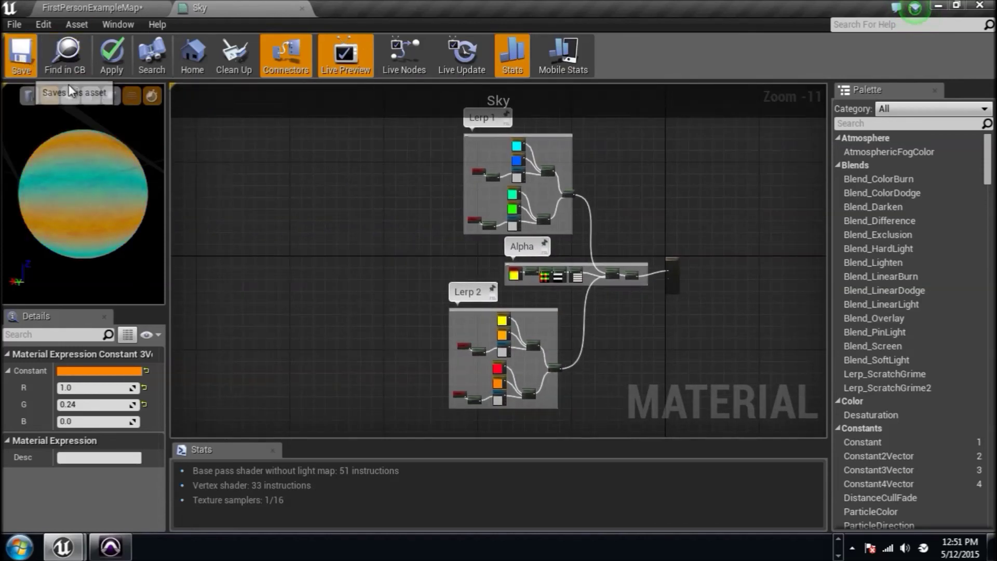
pyautogui.hotkey('ctrl', 's')
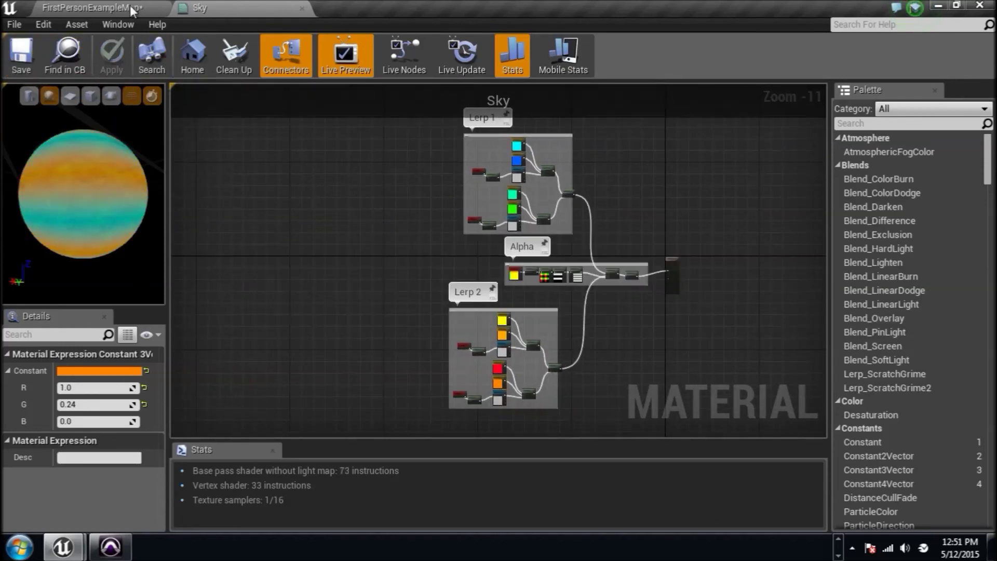
# Step: Inspect the finished sky material from inside and outside the sphere in the level viewport
pyautogui.click(128, 7)
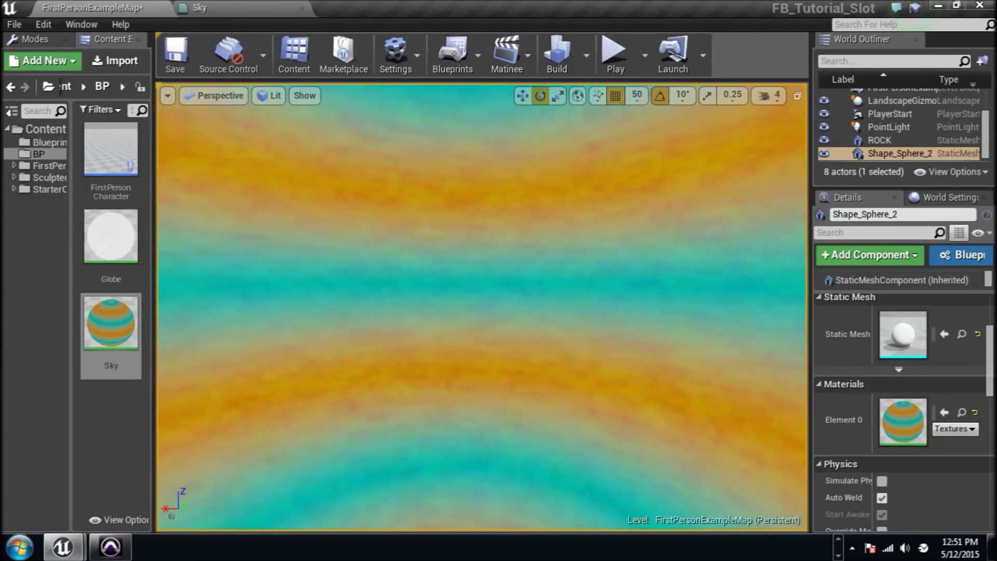
pyautogui.moveTo(482, 306); pyautogui.dragTo(378, 291, button='right')
pyautogui.moveTo(549, 306); pyautogui.dragTo(543, 379, button='right')
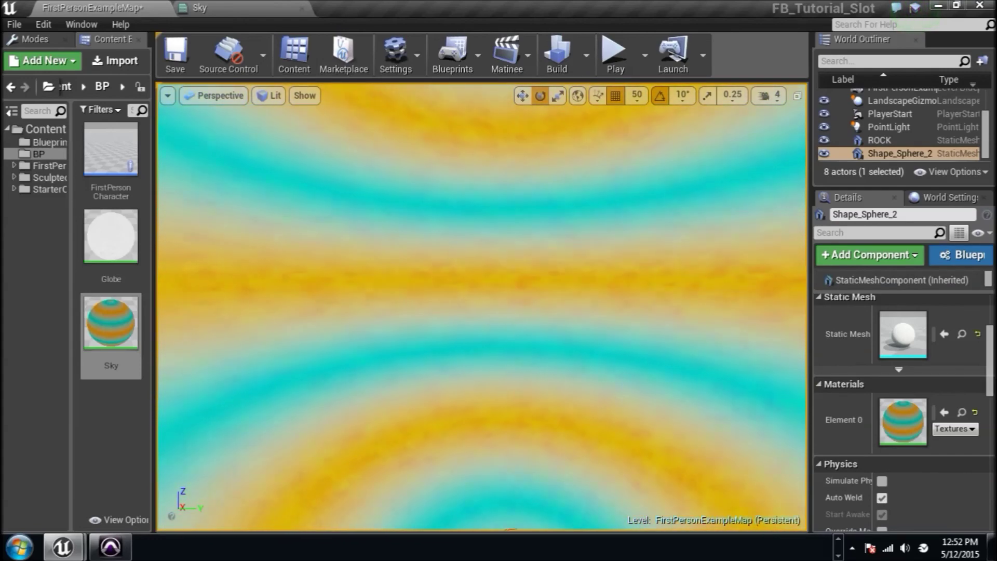
pyautogui.press('s')
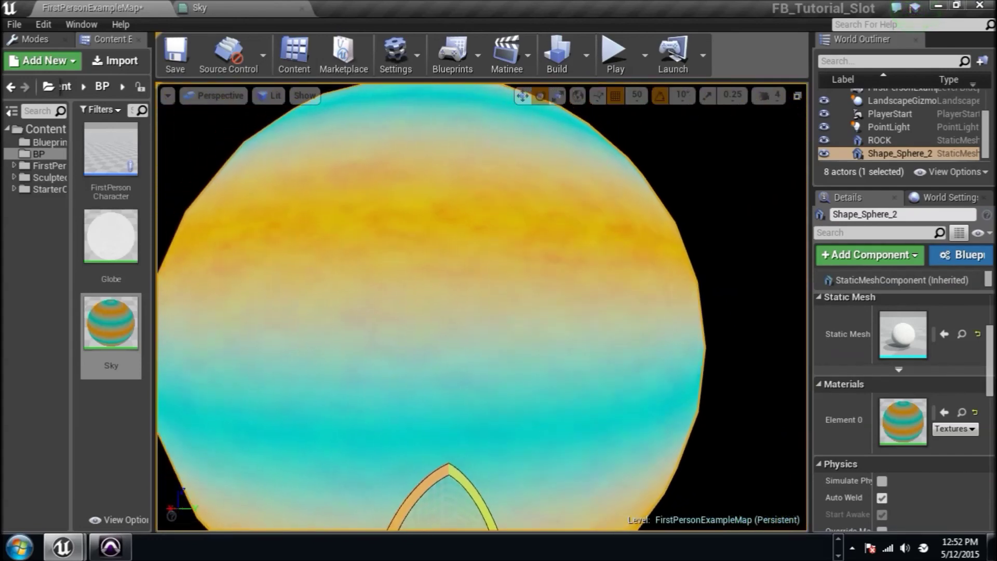